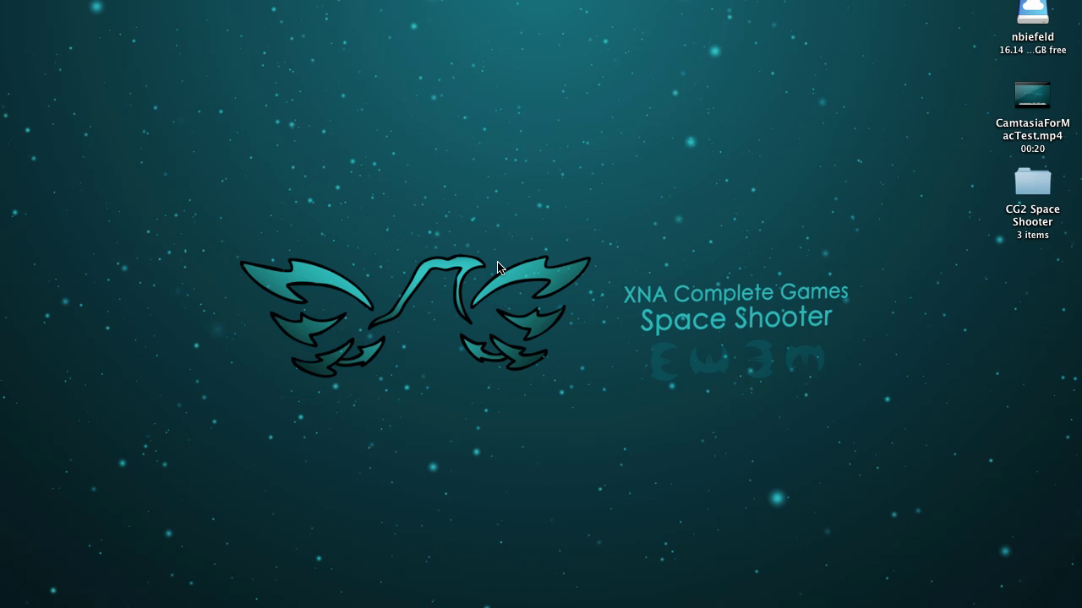
# Step: Open the Images subfolder of Resources in the CG2 Space Shooter desktop folder
pyautogui.doubleClick(1030, 188)
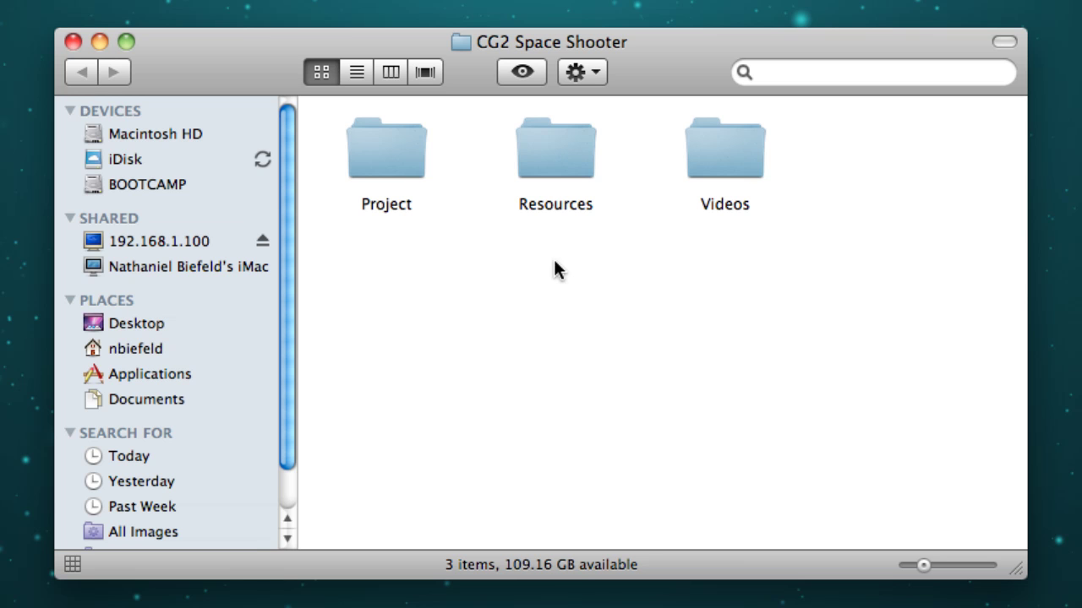
pyautogui.doubleClick(562, 164)
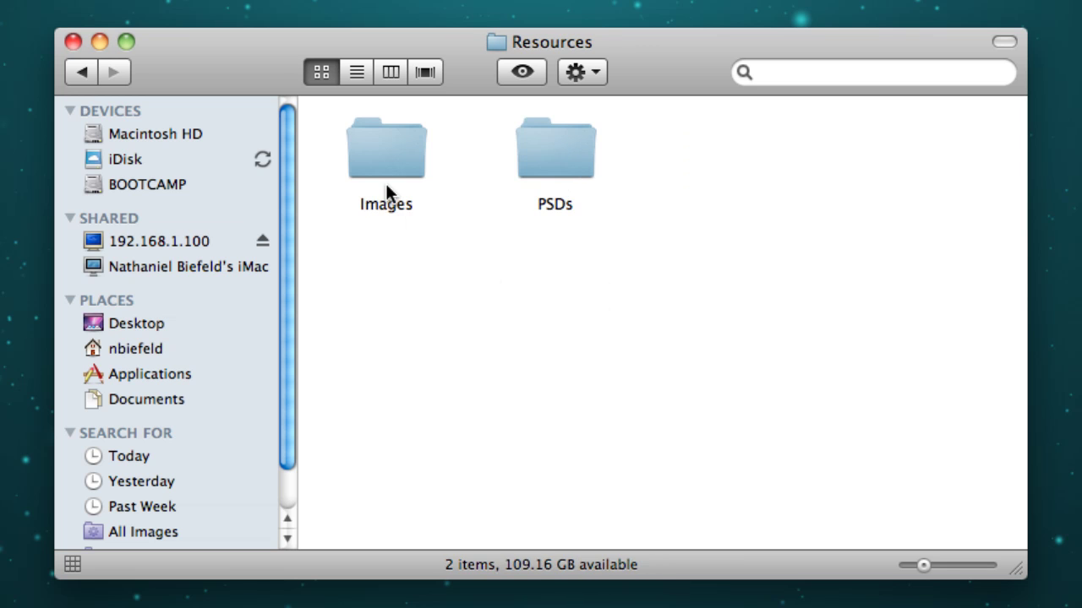
pyautogui.click(391, 144)
pyautogui.click(545, 141)
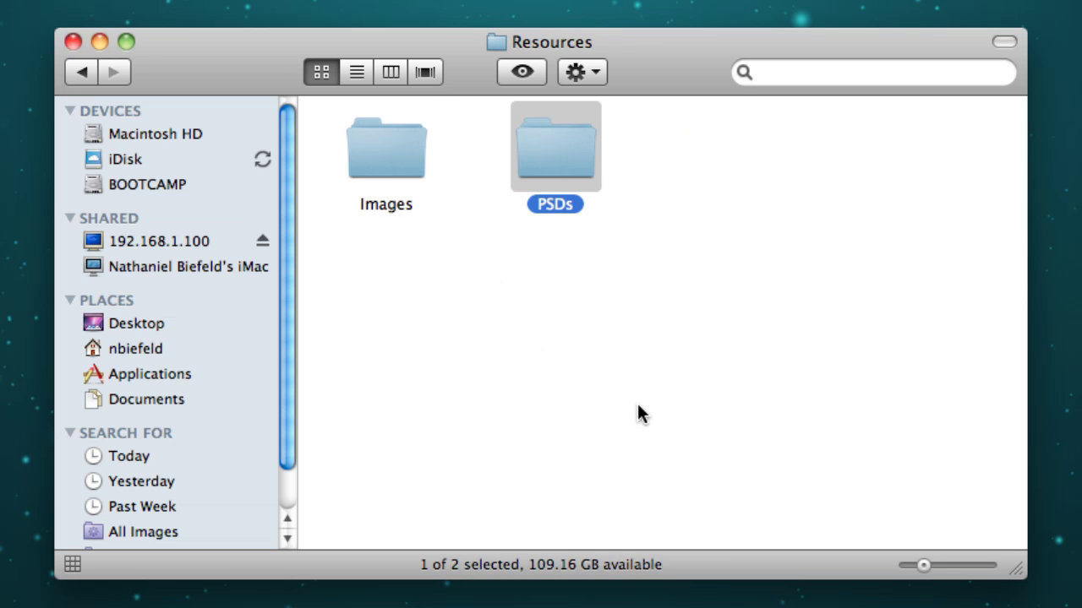
pyautogui.click(510, 414)
pyautogui.doubleClick(402, 148)
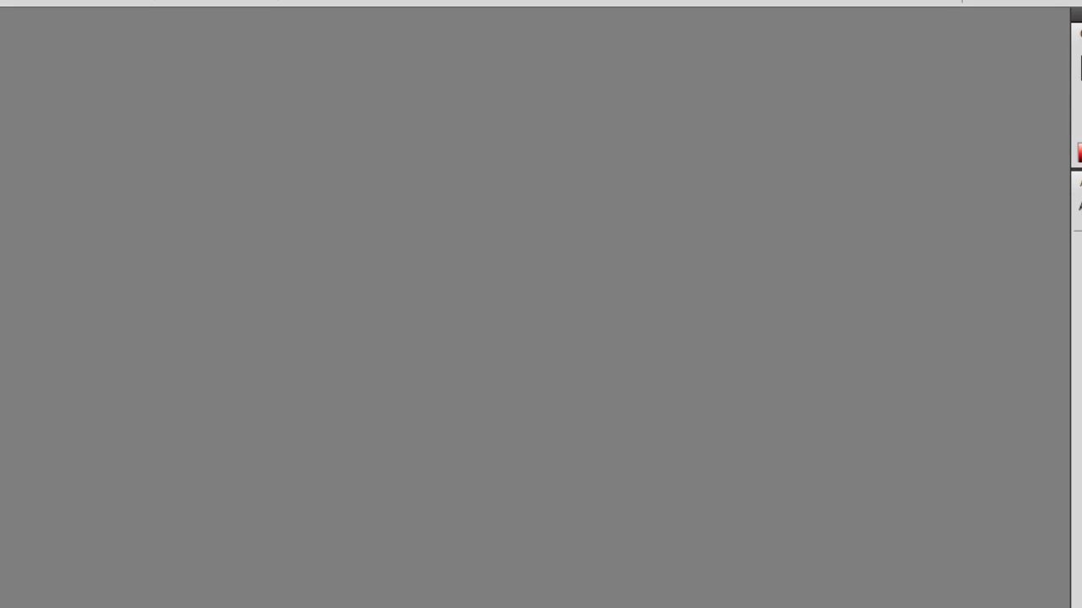
pyautogui.click(33, 4)
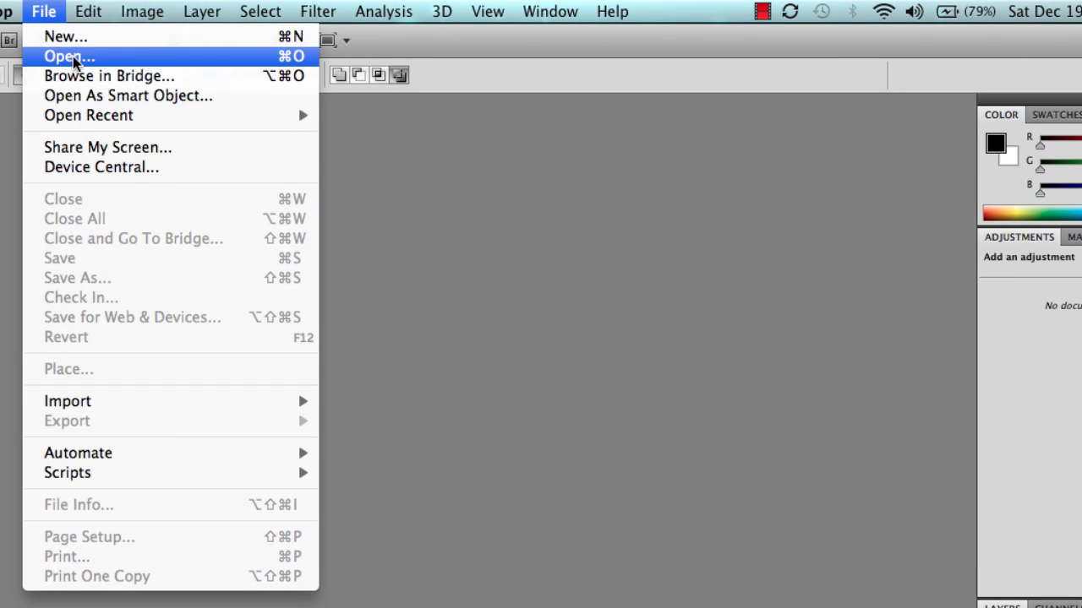
pyautogui.click(44, 25)
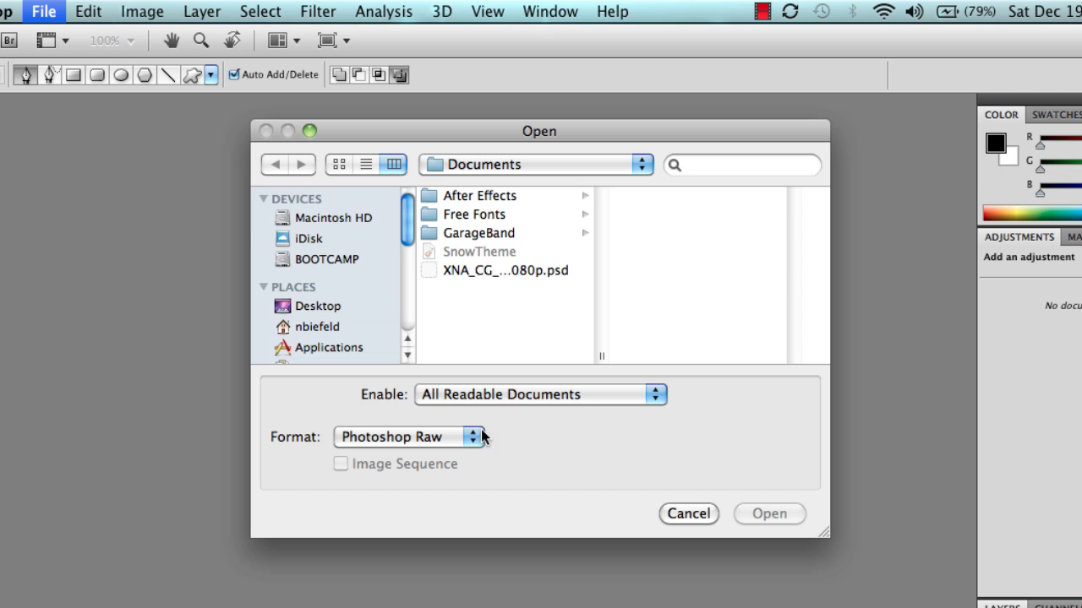
pyautogui.click(683, 516)
pyautogui.click(44, 11)
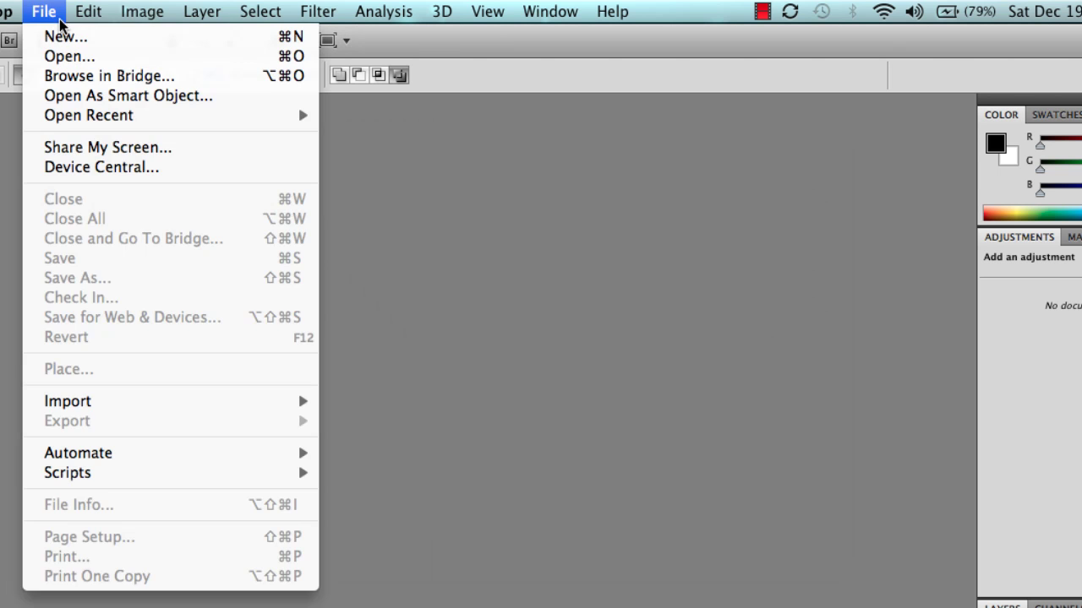
pyautogui.click(696, 560)
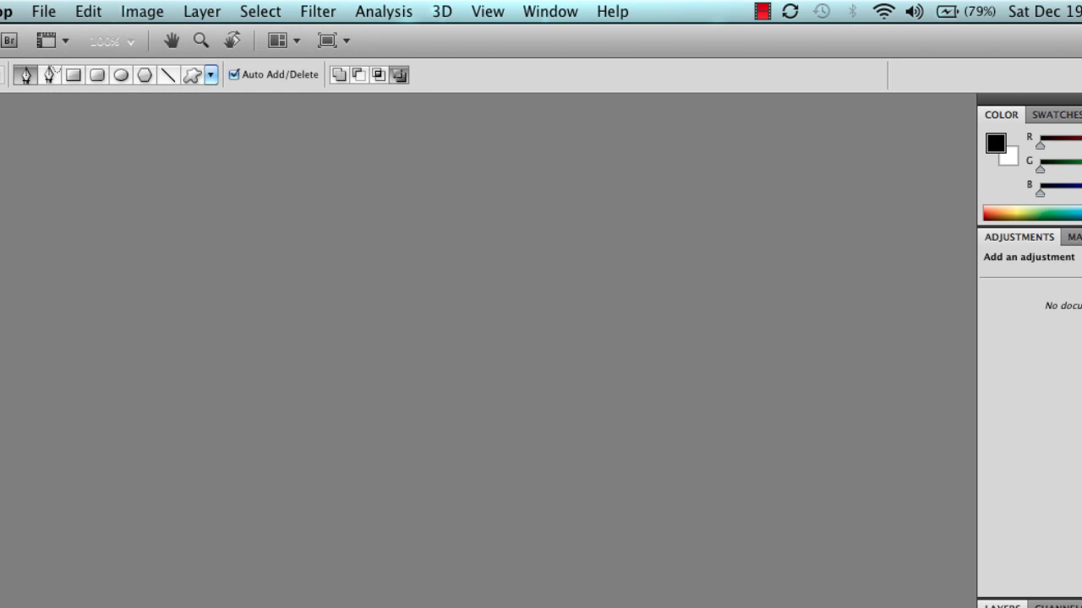
# Step: Open ship.jpg from the Images folder in Photoshop
pyautogui.press('super+Tab')
pyautogui.moveTo(413, 216); pyautogui.dragTo(41, 287)
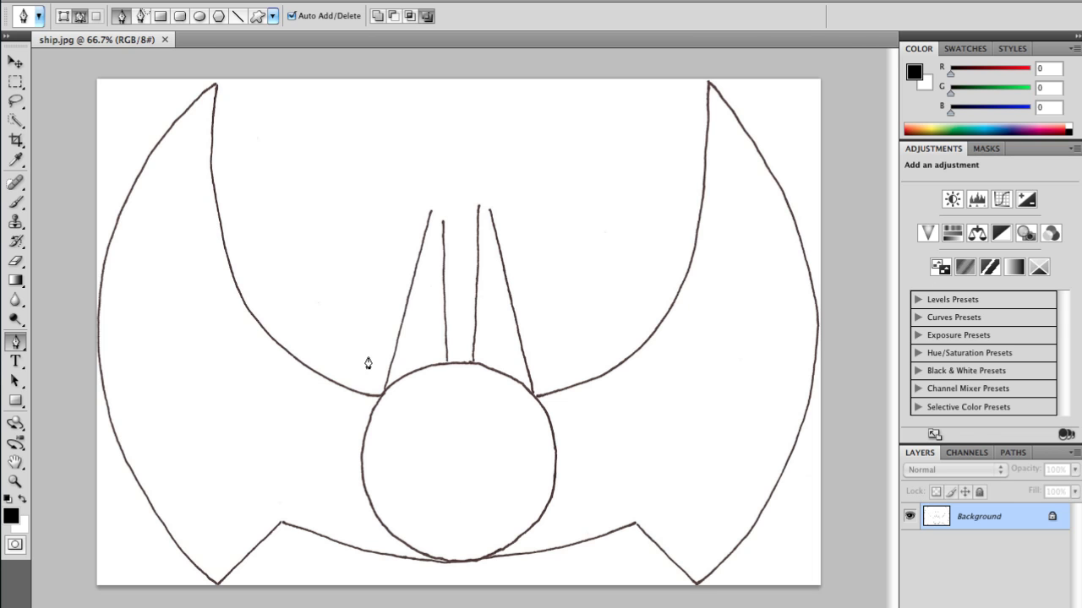
# Step: Examine the scanned ship sketch at 100% zoom, covering the left wing outline, the lower notch and the central circle
pyautogui.hotkey('ctrl', '+')
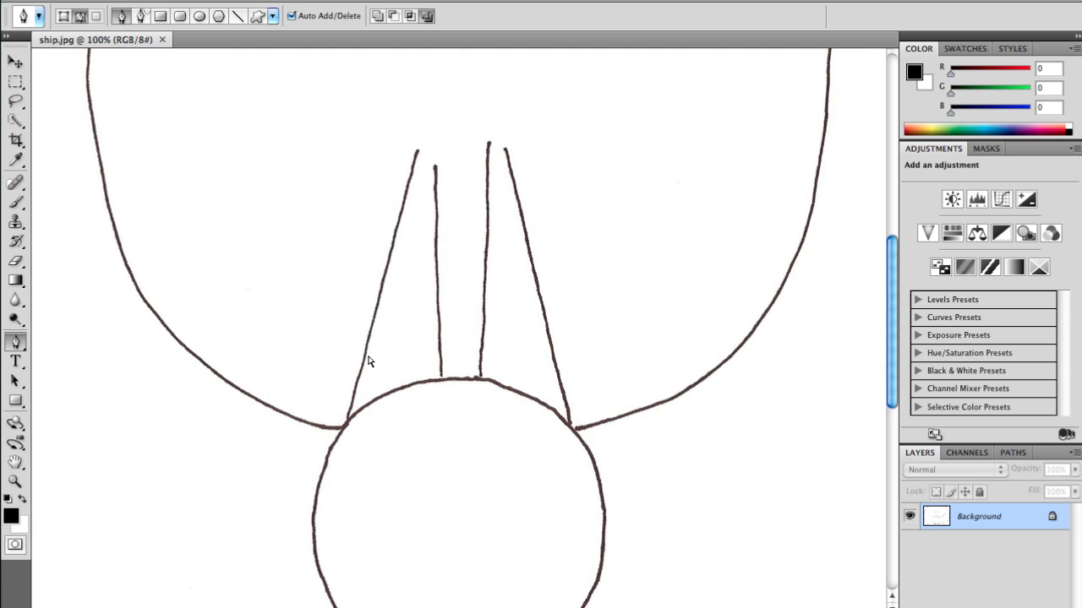
pyautogui.moveTo(314, 379); pyautogui.dragTo(584, 271)
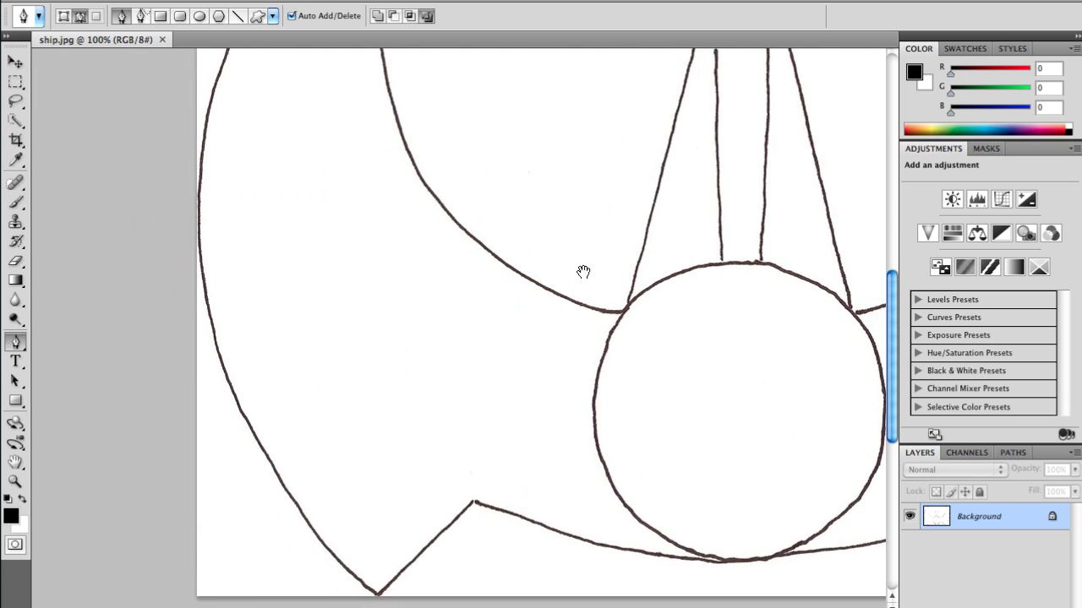
pyautogui.moveTo(490, 380)
pyautogui.mouseDown()
pyautogui.moveTo(436, 242)
pyautogui.moveTo(413, 248)
pyautogui.moveTo(405, 269)
pyautogui.mouseUp()
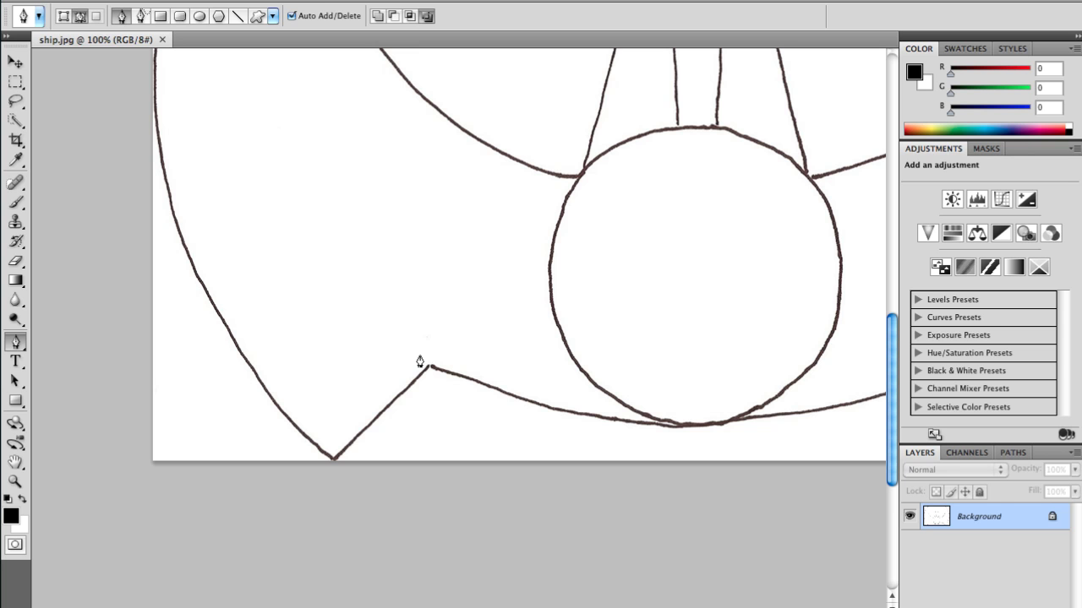
pyautogui.moveTo(405, 299); pyautogui.dragTo(390, 572)
pyautogui.moveTo(363, 257)
pyautogui.mouseDown()
pyautogui.moveTo(335, 403)
pyautogui.moveTo(323, 267)
pyautogui.mouseUp()
pyautogui.moveTo(427, 437)
pyautogui.mouseDown()
pyautogui.moveTo(347, 224)
pyautogui.moveTo(425, 178)
pyautogui.moveTo(452, 290)
pyautogui.mouseUp()
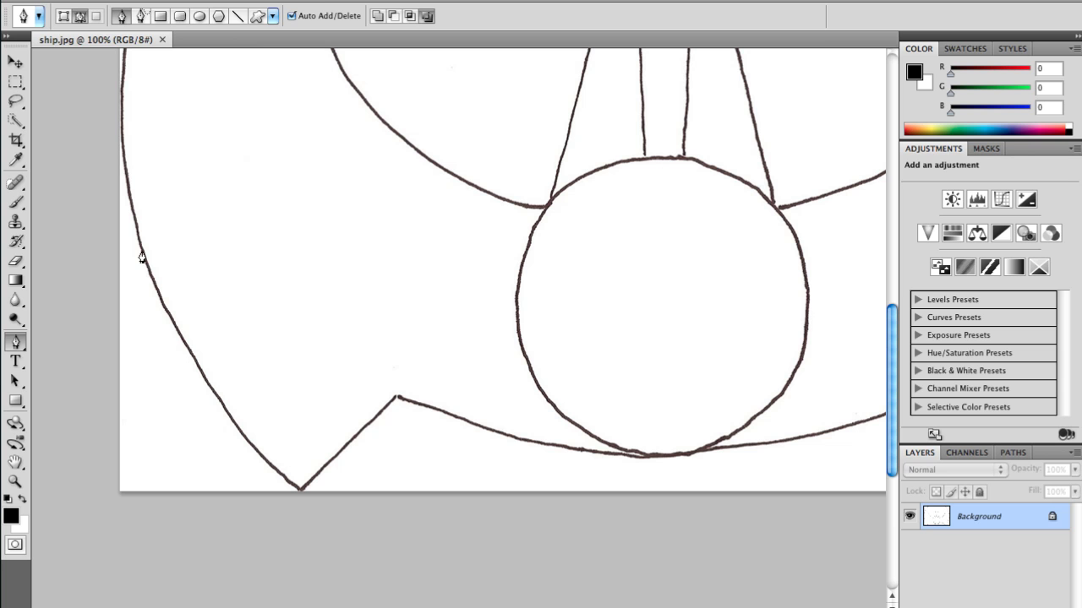
pyautogui.moveTo(236, 159); pyautogui.dragTo(254, 386)
pyautogui.moveTo(275, 234)
pyautogui.mouseDown()
pyautogui.moveTo(260, 394)
pyautogui.moveTo(259, 293)
pyautogui.moveTo(152, 176)
pyautogui.moveTo(186, 205)
pyautogui.mouseUp()
pyautogui.moveTo(607, 366)
pyautogui.mouseDown()
pyautogui.moveTo(517, 311)
pyautogui.moveTo(459, 306)
pyautogui.moveTo(727, 314)
pyautogui.mouseUp()
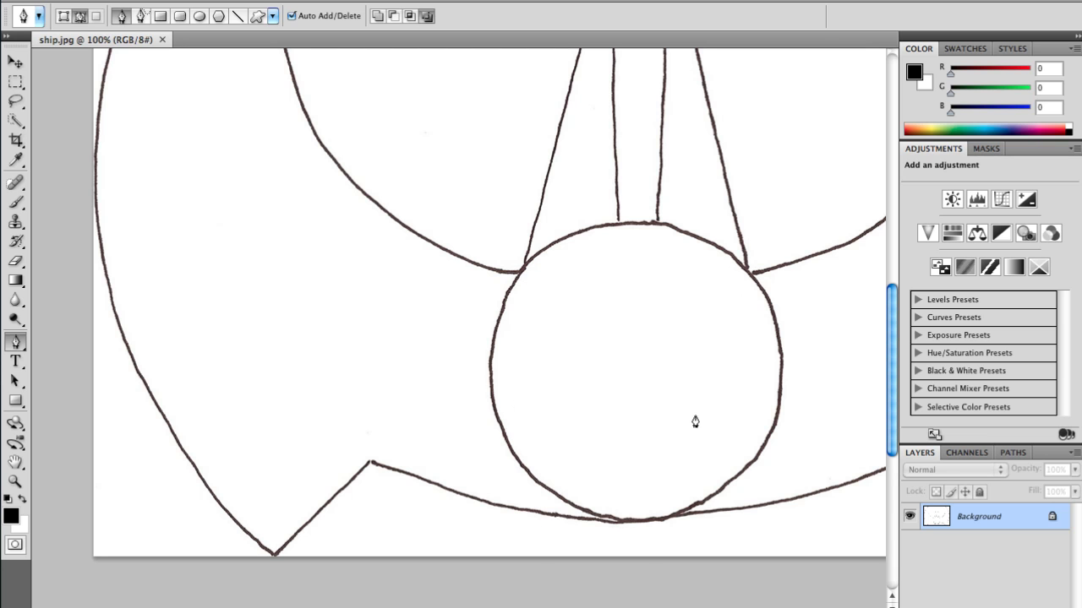
pyautogui.moveTo(507, 383); pyautogui.dragTo(610, 364)
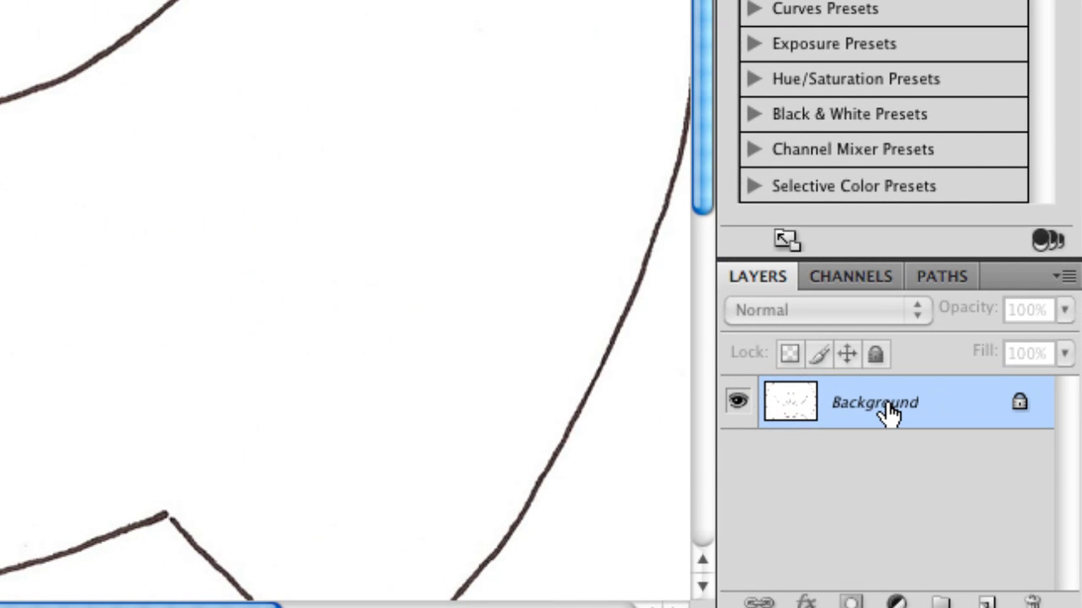
# Step: Convert the locked Background into a regular layer named Layer 0
pyautogui.doubleClick(887, 412)
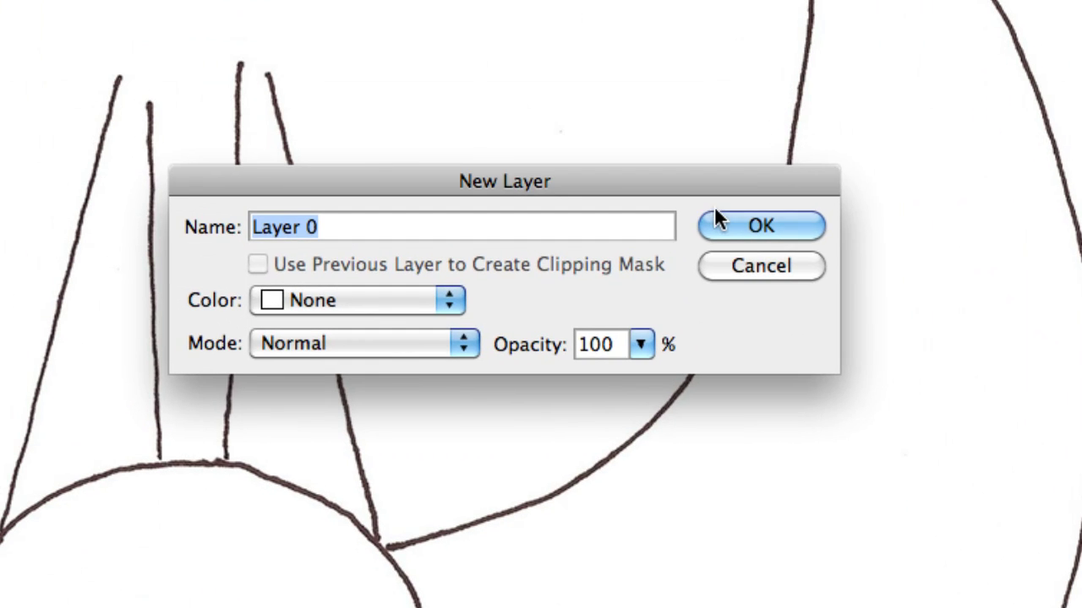
pyautogui.click(728, 226)
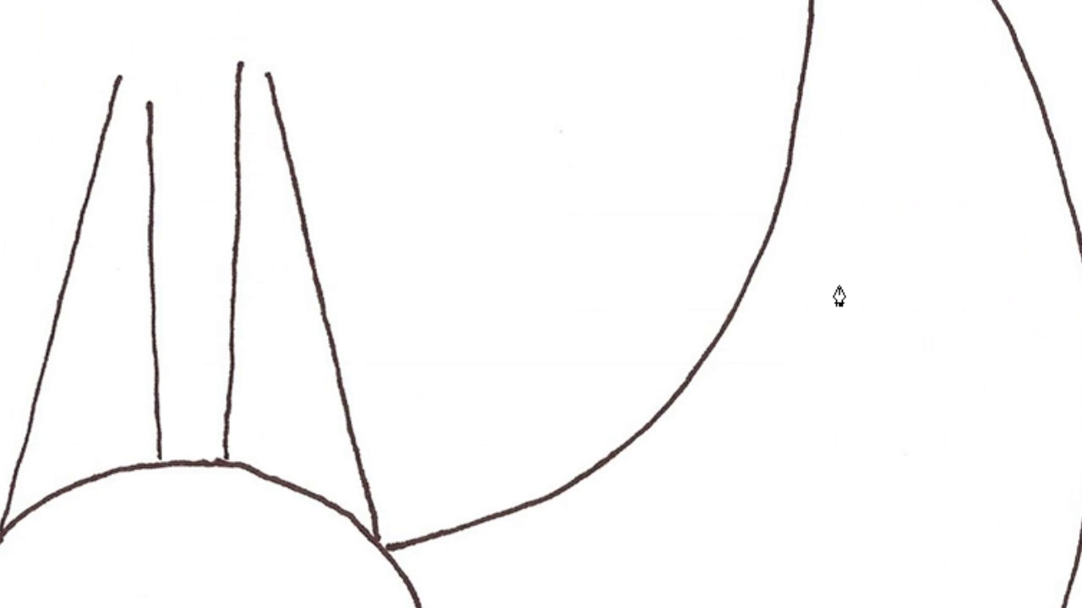
# Step: Reduce the canvas width to 640 pixels with the centre anchor, accepting the clipping
pyautogui.click(33, 21)
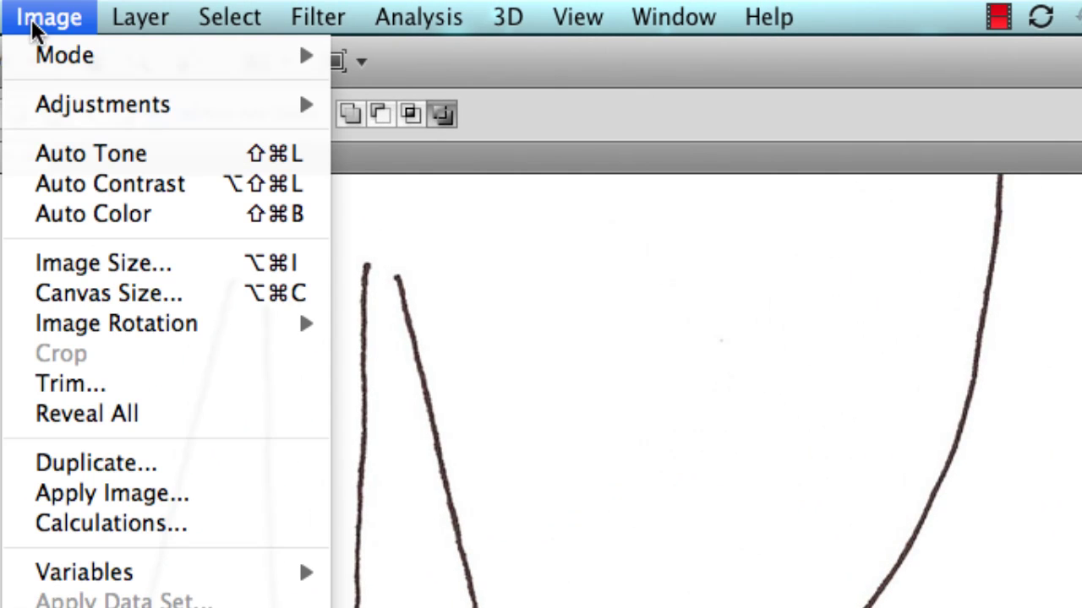
pyautogui.click(80, 294)
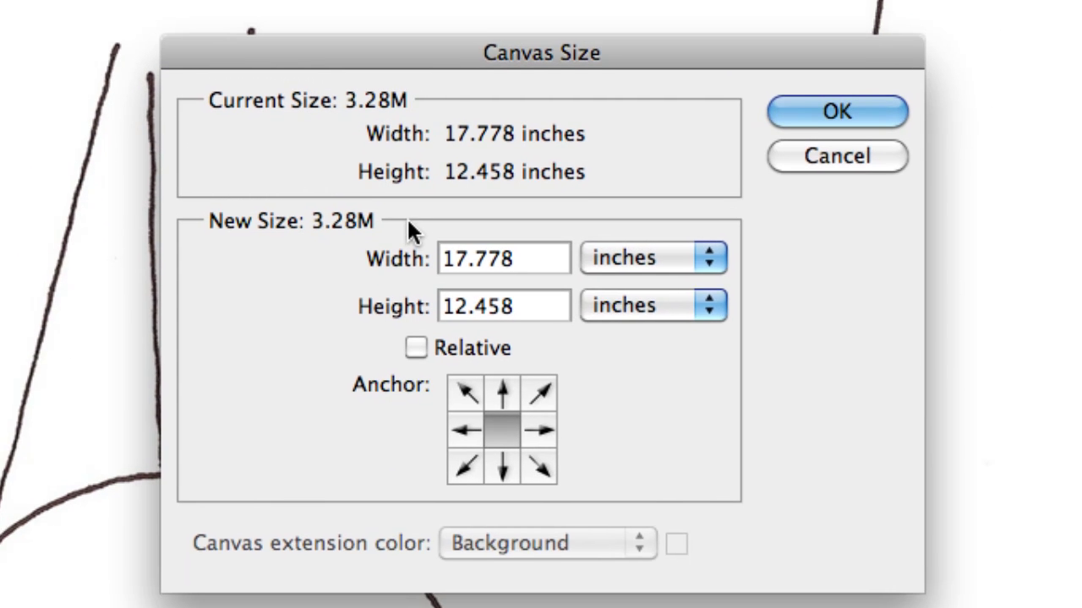
pyautogui.click(643, 254)
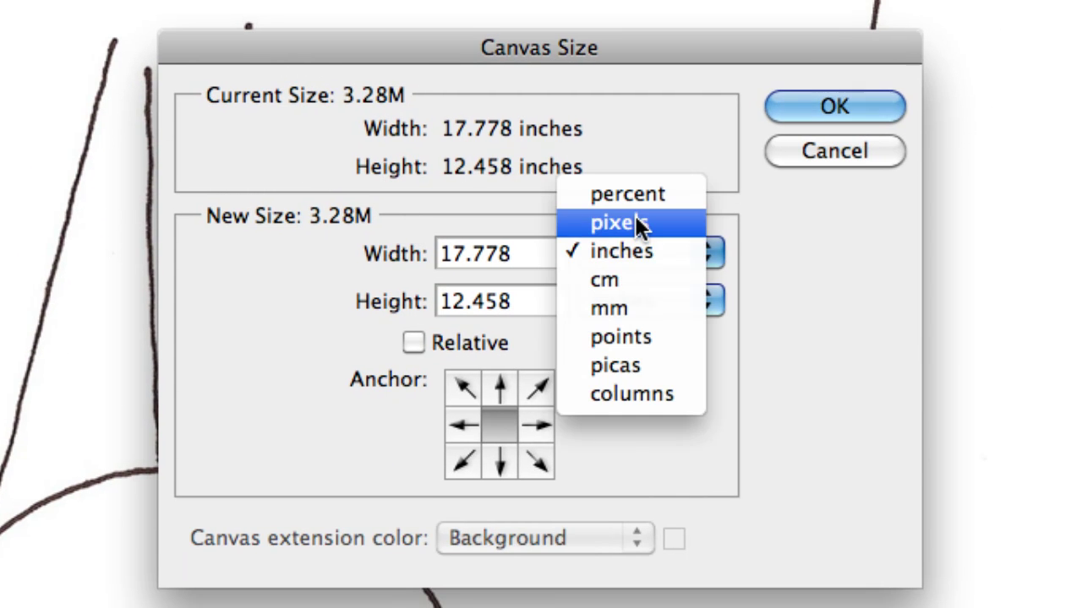
pyautogui.click(642, 227)
pyautogui.click(516, 245)
pyautogui.press('super+a')
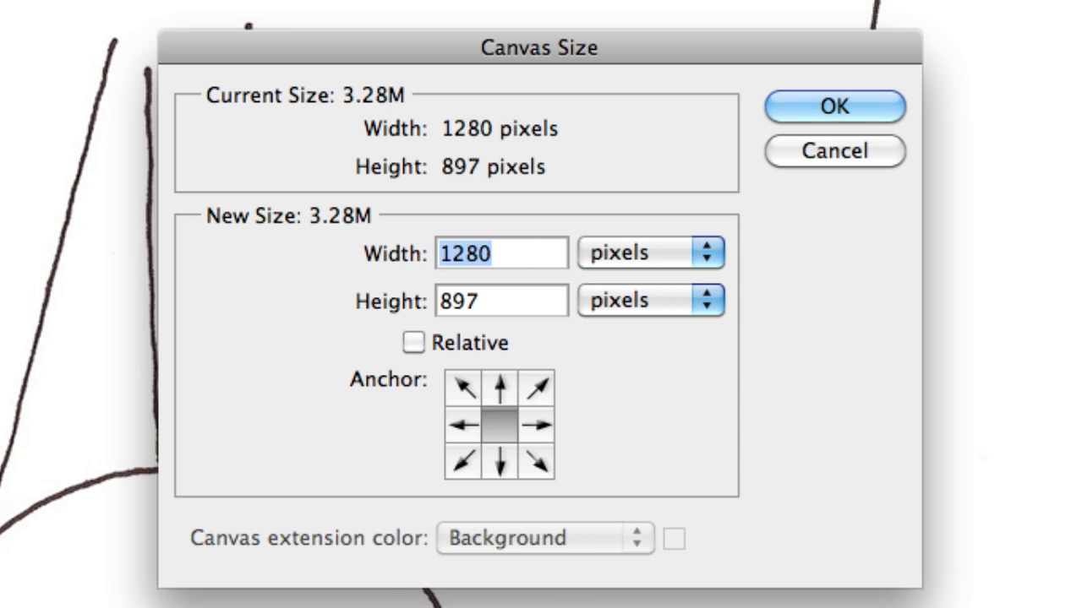
pyautogui.write('640')
pyautogui.press('Return')
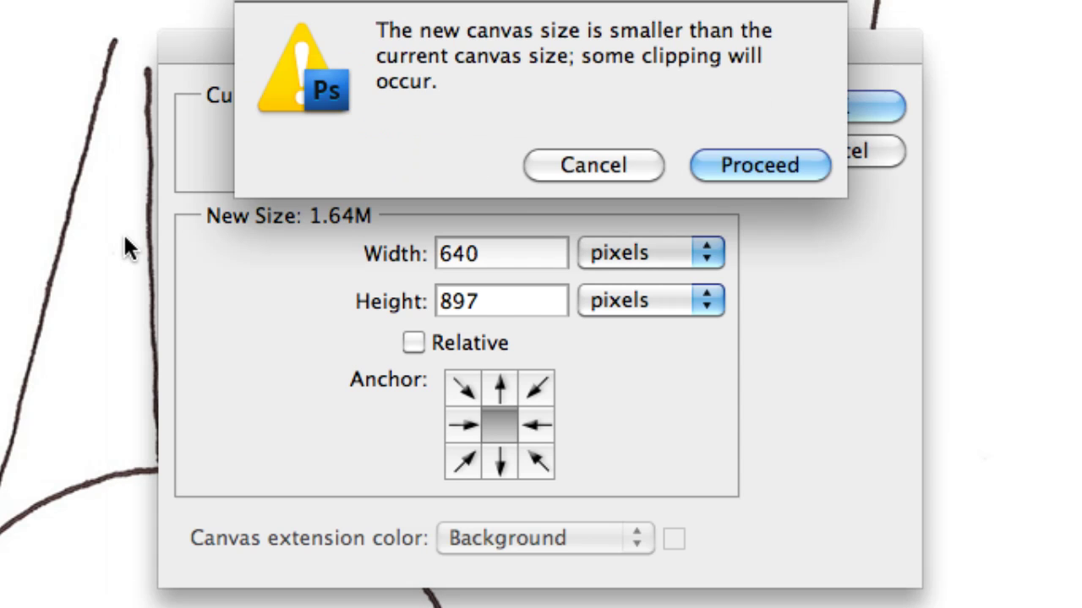
pyautogui.click(719, 179)
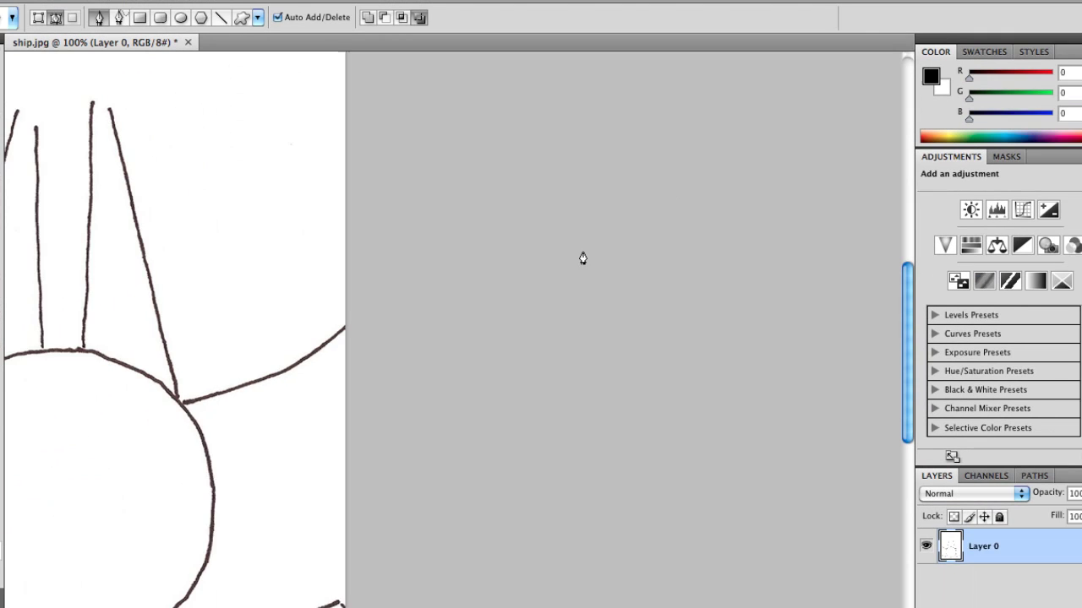
# Step: Move the sketch layer to the right so the whole left wing and half of the central circle fit on the canvas
pyautogui.moveTo(304, 403); pyautogui.dragTo(665, 327)
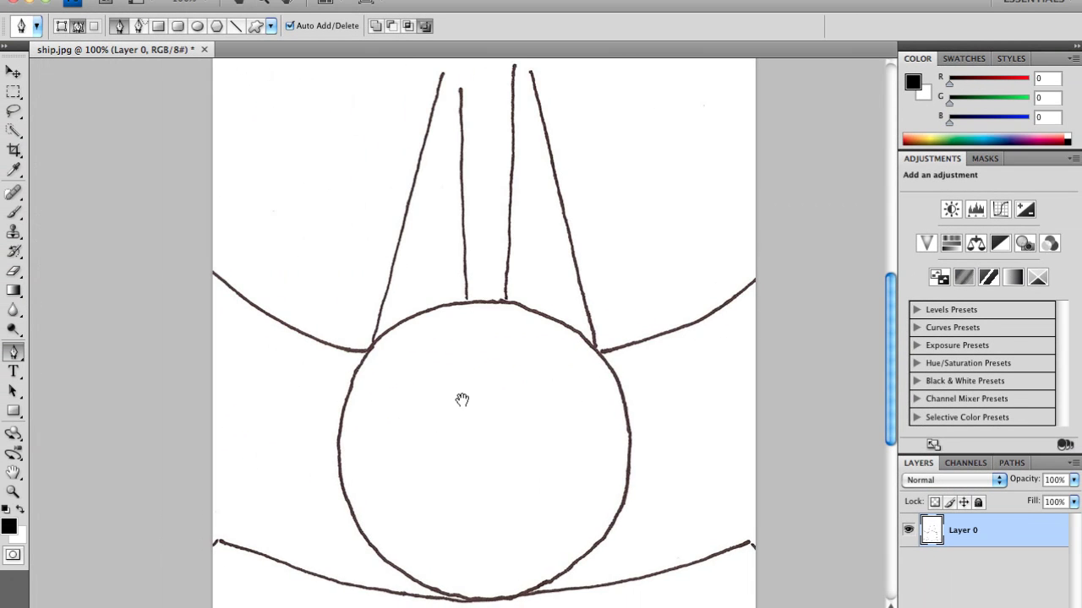
pyautogui.press('v')
pyautogui.hscroll(-6, 463, 400)
pyautogui.moveTo(586, 391); pyautogui.dragTo(618, 389)
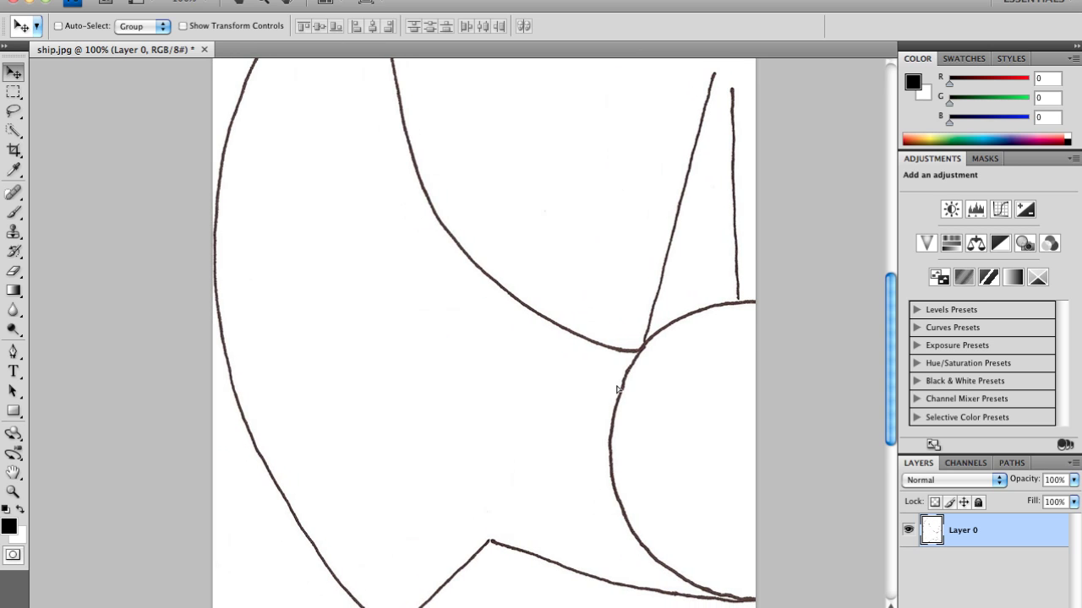
pyautogui.moveTo(532, 368)
pyautogui.mouseDown()
pyautogui.moveTo(616, 371)
pyautogui.moveTo(533, 376)
pyautogui.mouseUp()
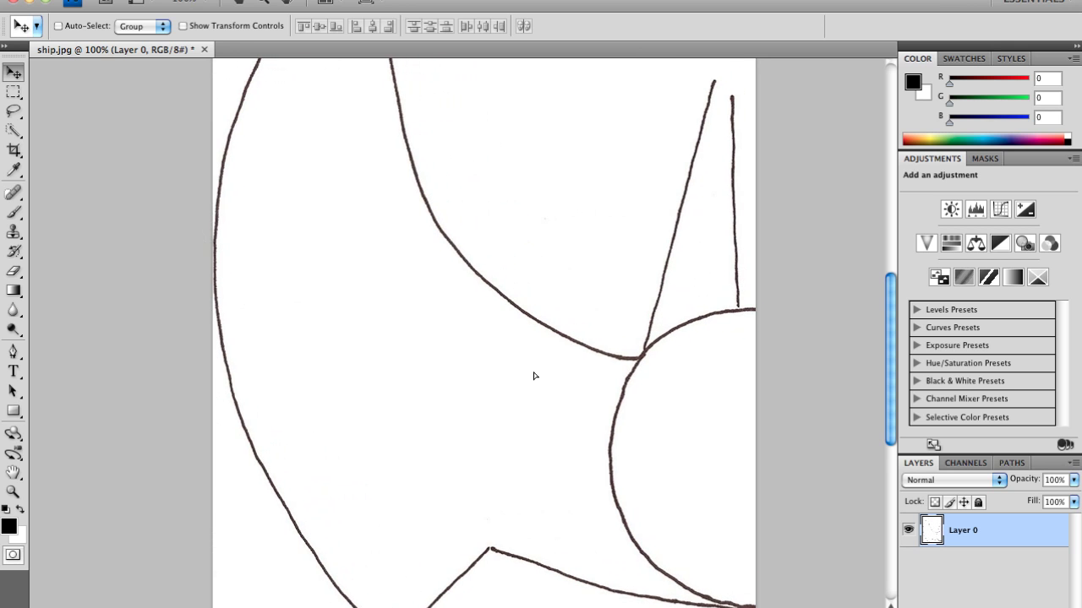
pyautogui.moveTo(532, 297)
pyautogui.mouseDown()
pyautogui.moveTo(544, 437)
pyautogui.moveTo(524, 441)
pyautogui.mouseUp()
pyautogui.moveTo(525, 397); pyautogui.dragTo(504, 222)
pyautogui.moveTo(530, 400); pyautogui.dragTo(530, 480)
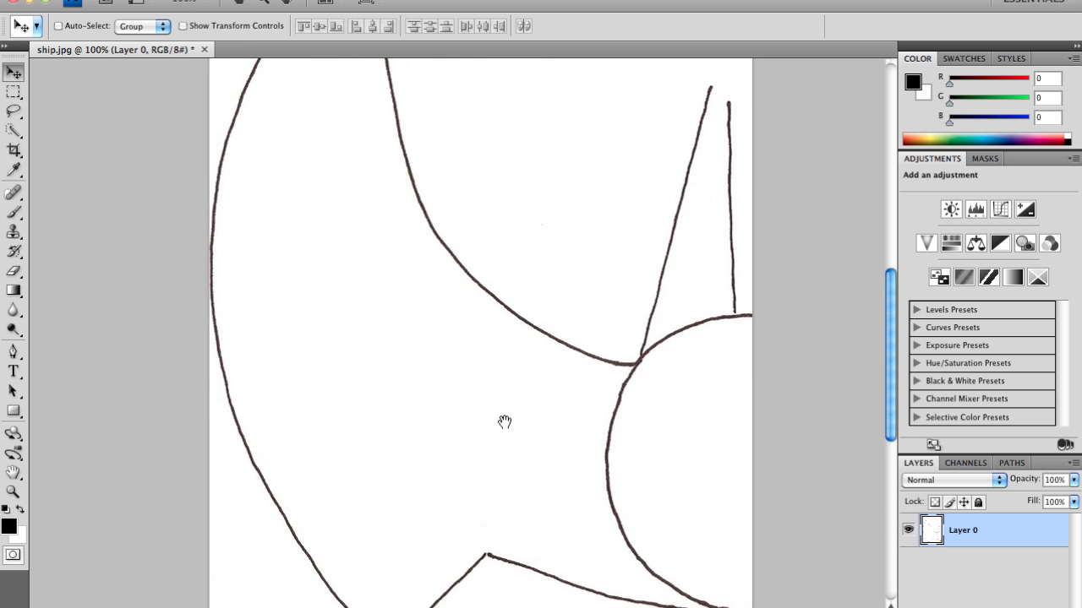
# Step: Try shifting the sketch layer sideways on the narrowed canvas and return it to its aligned position
pyautogui.moveTo(370, 319); pyautogui.dragTo(539, 347)
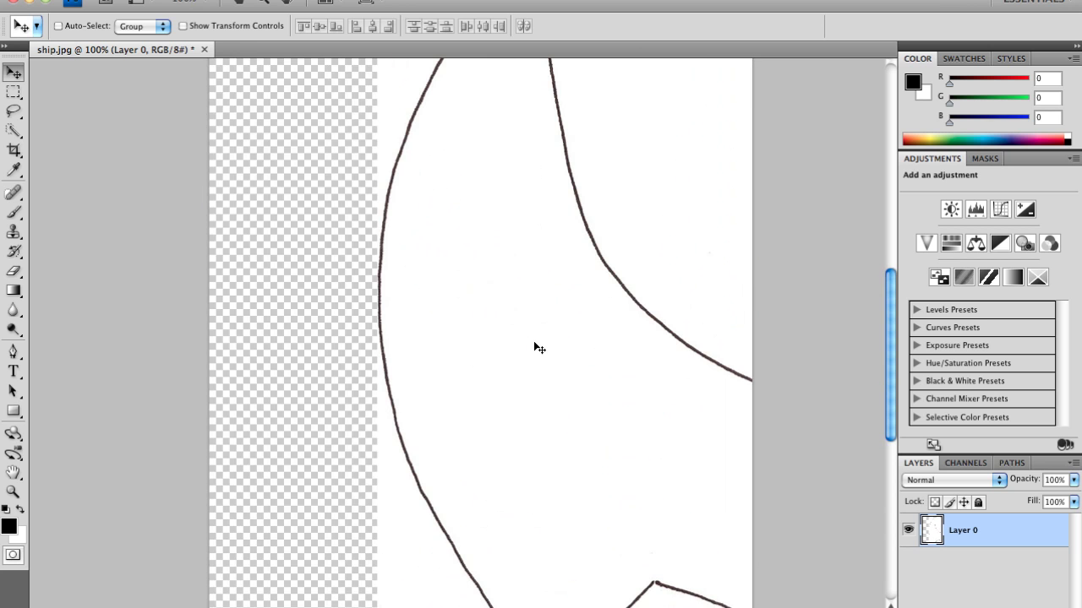
pyautogui.press('super+z')
pyautogui.moveTo(414, 347); pyautogui.dragTo(631, 357)
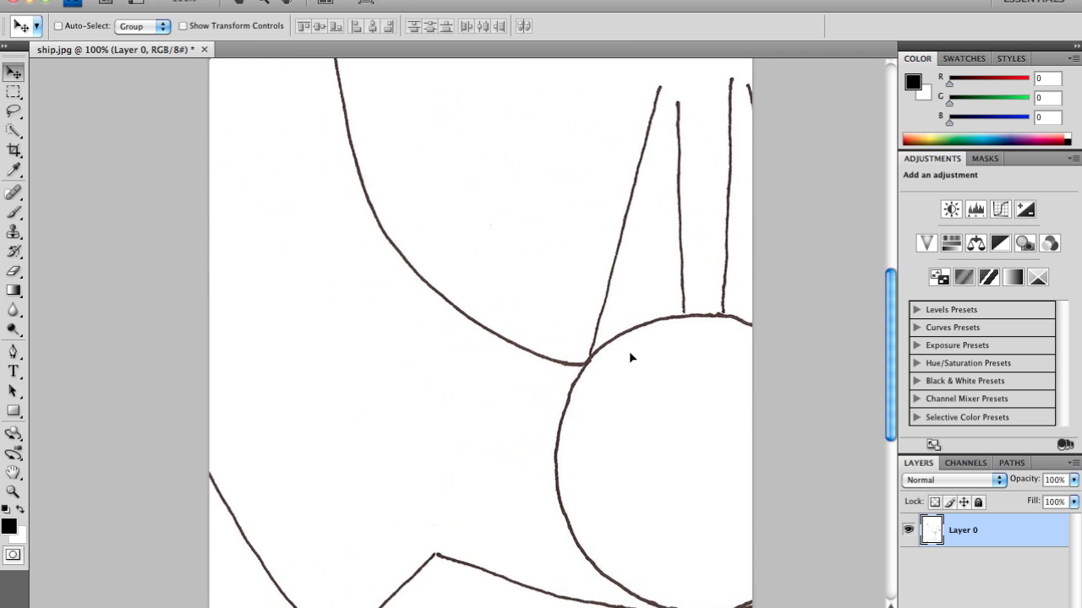
pyautogui.moveTo(449, 350)
pyautogui.mouseDown()
pyautogui.moveTo(516, 355)
pyautogui.moveTo(507, 353)
pyautogui.mouseUp()
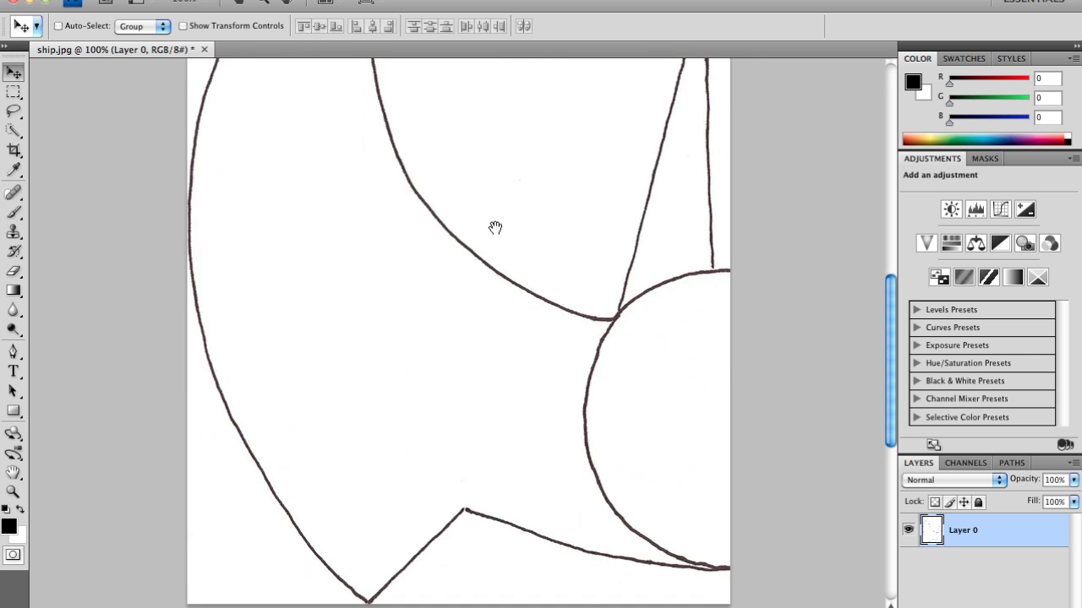
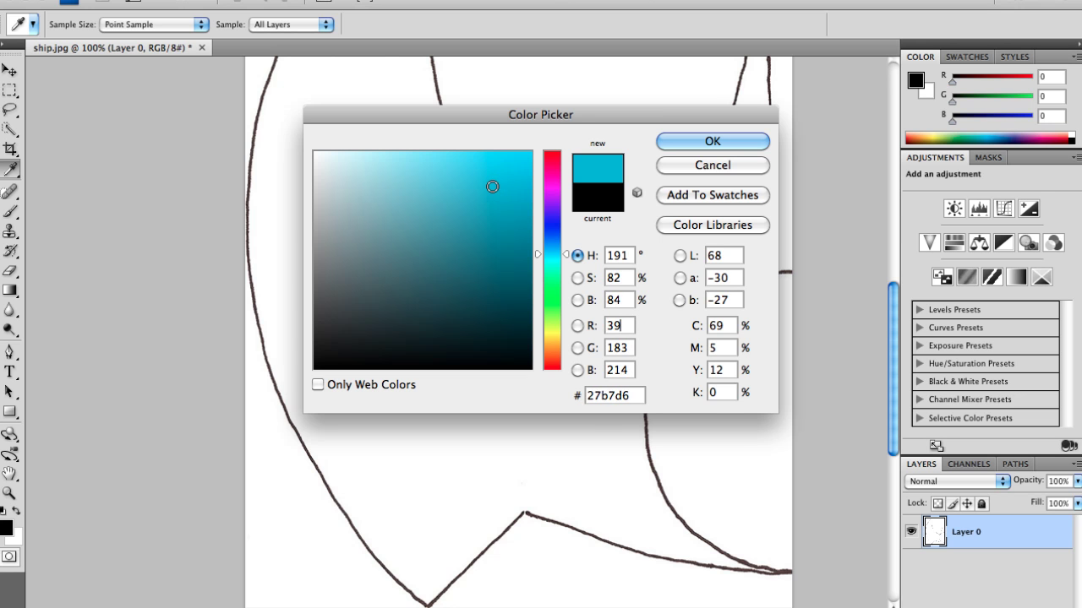
# Step: Set the foreground colour to the cyan 27b7d6 and activate the Pen tool
pyautogui.click(699, 142)
pyautogui.press('p')
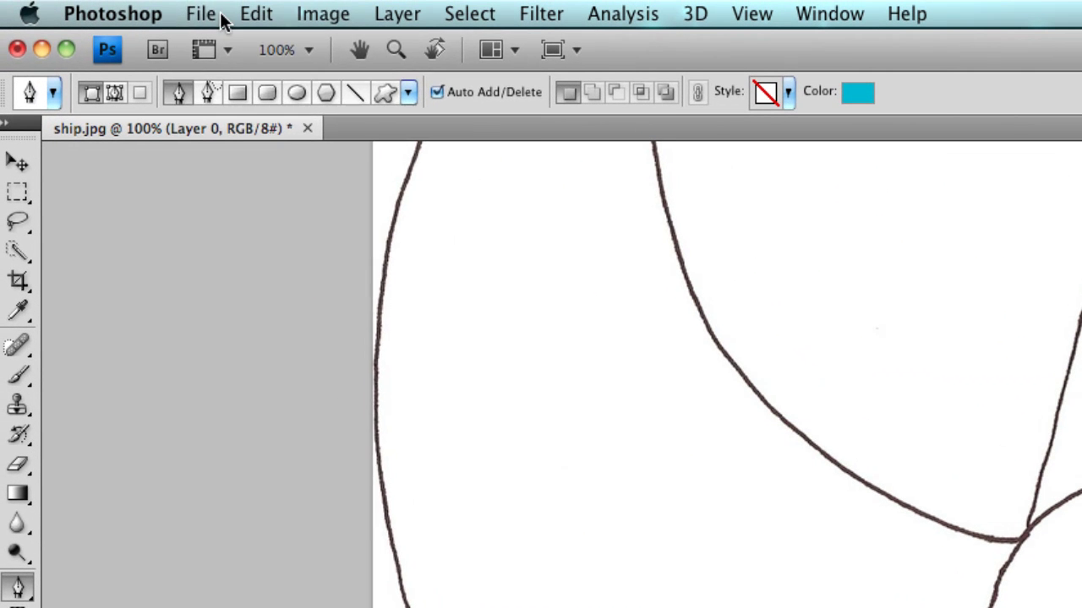
# Step: Create a new layer named Wing above the sketch layer
pyautogui.click(321, 8)
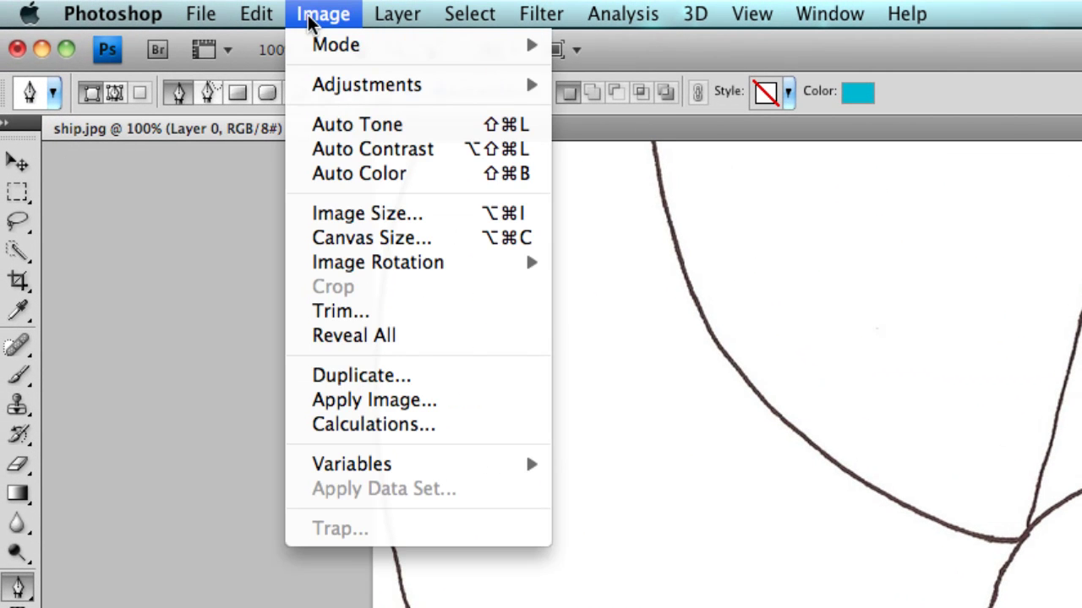
pyautogui.moveTo(393, 14)
pyautogui.moveTo(649, 44)
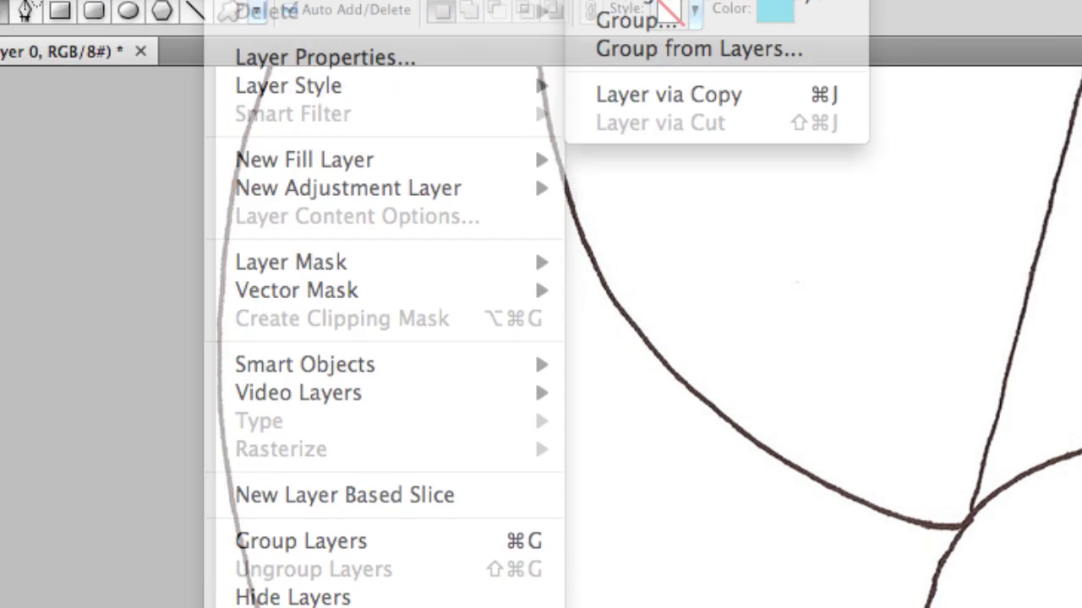
pyautogui.click(733, 54)
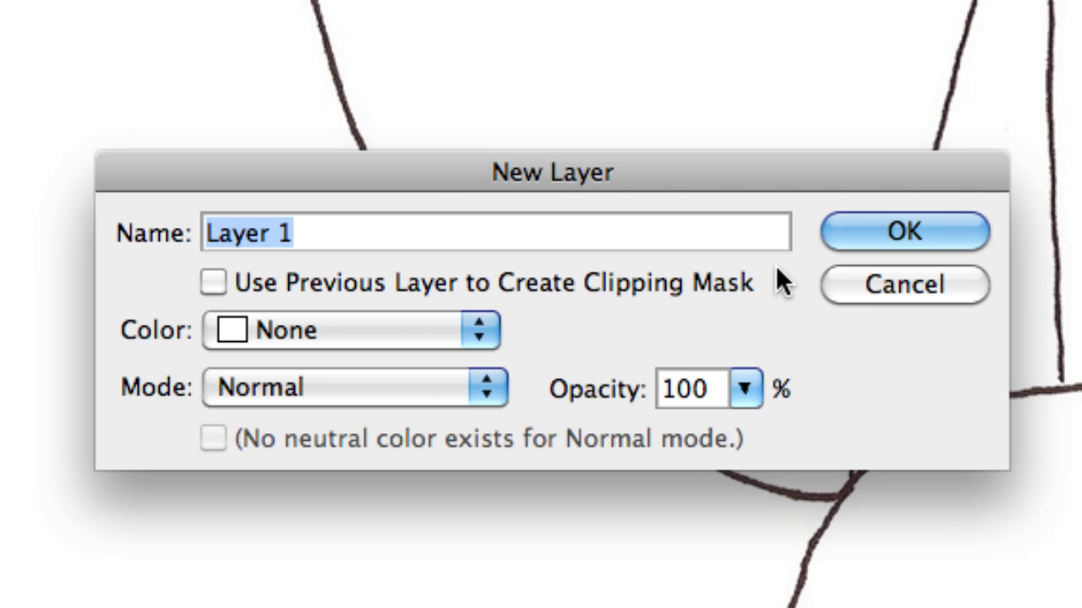
pyautogui.write('Wing')
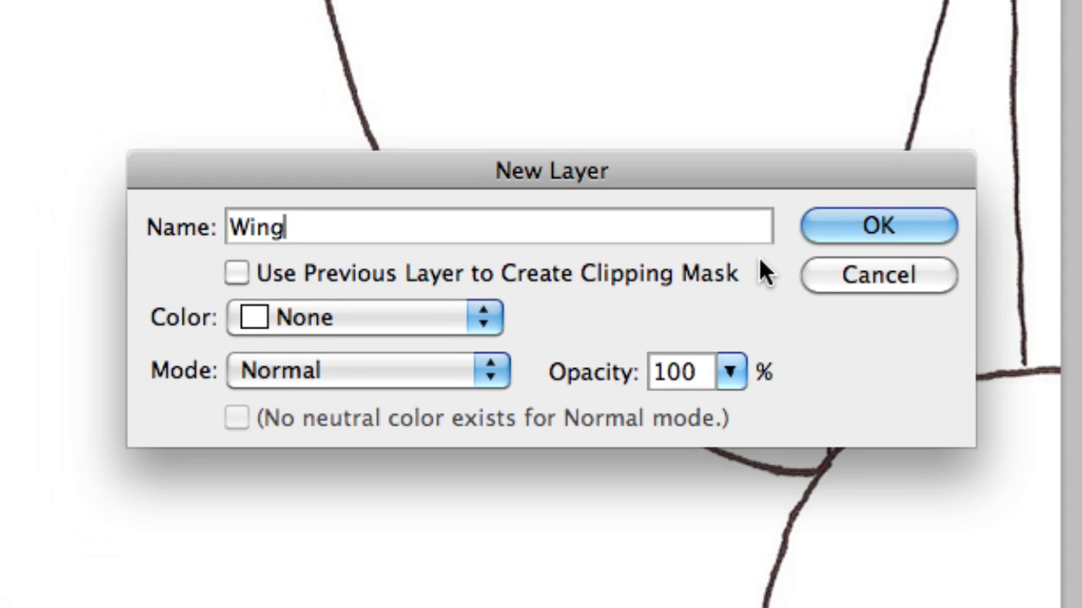
pyautogui.press('Return')
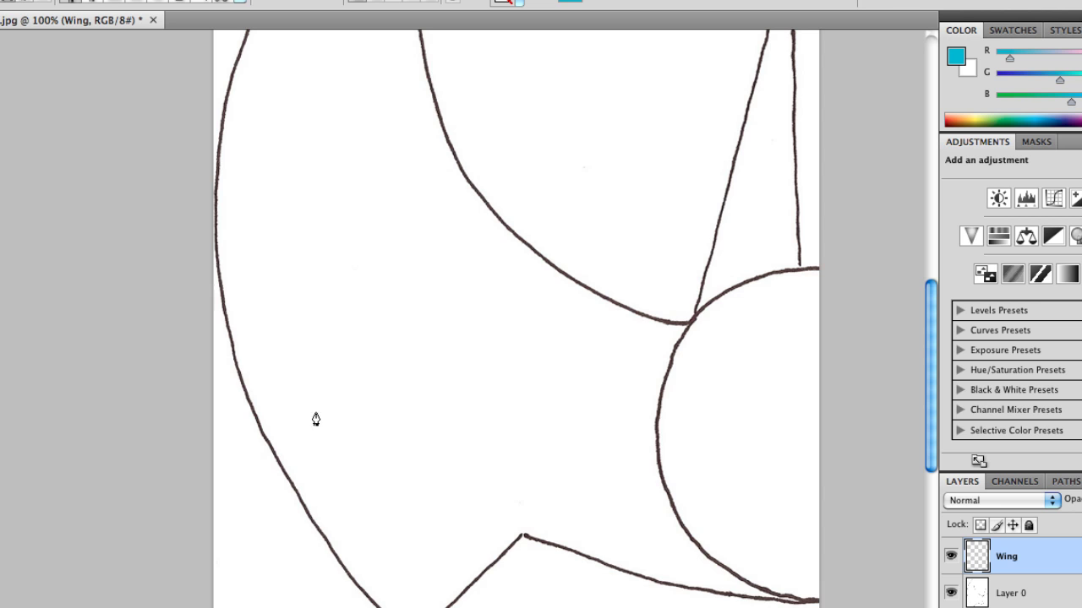
# Step: Start the wing path at its bottom tip, add a curved anchor partway up the outer edge, and remove that anchor's outgoing handle
pyautogui.scroll(3, 384, 292)
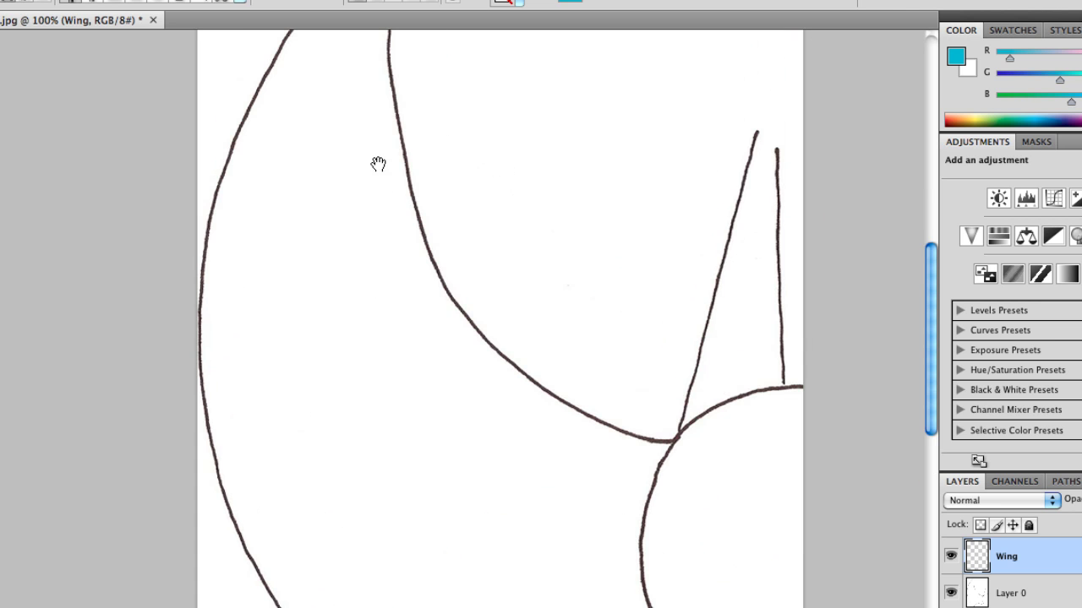
pyautogui.moveTo(375, 104); pyautogui.dragTo(381, 242)
pyautogui.moveTo(499, 423); pyautogui.dragTo(486, 182)
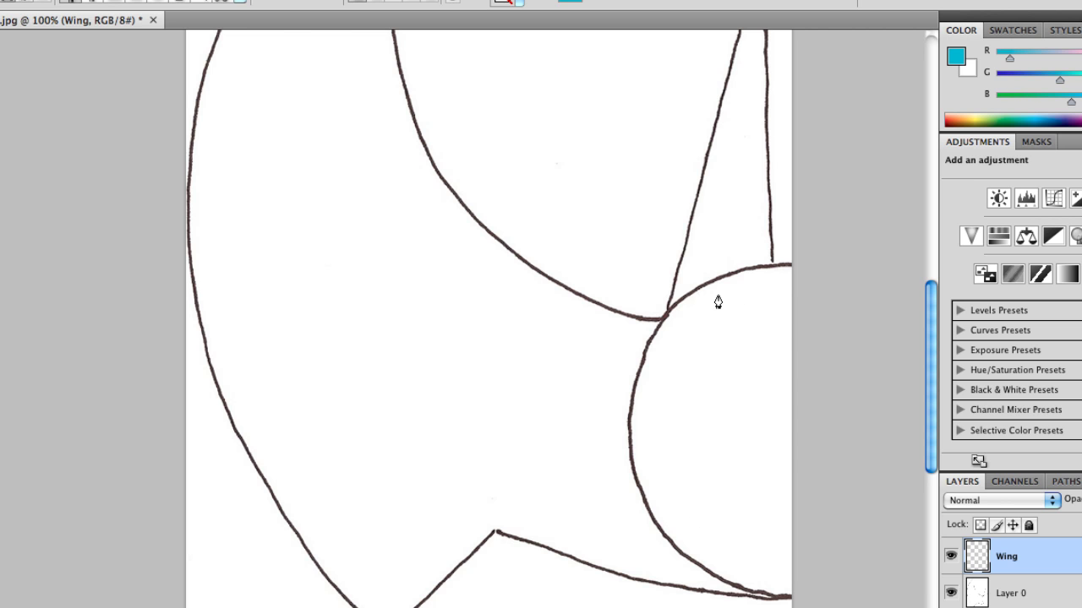
pyautogui.moveTo(689, 232); pyautogui.dragTo(665, 355)
pyautogui.moveTo(282, 526); pyautogui.dragTo(337, 413)
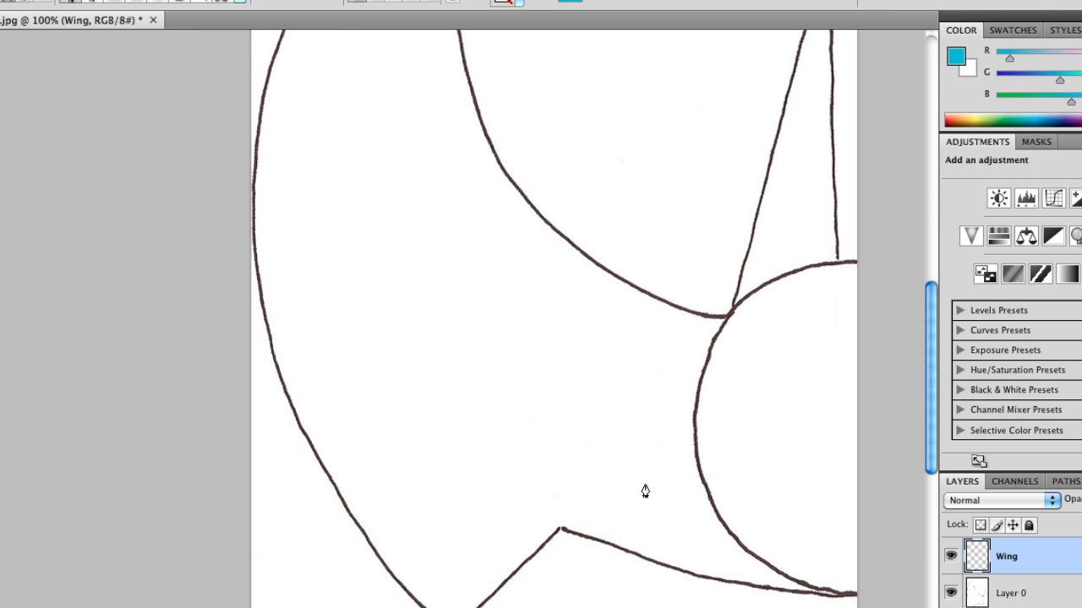
pyautogui.moveTo(452, 582); pyautogui.dragTo(452, 439)
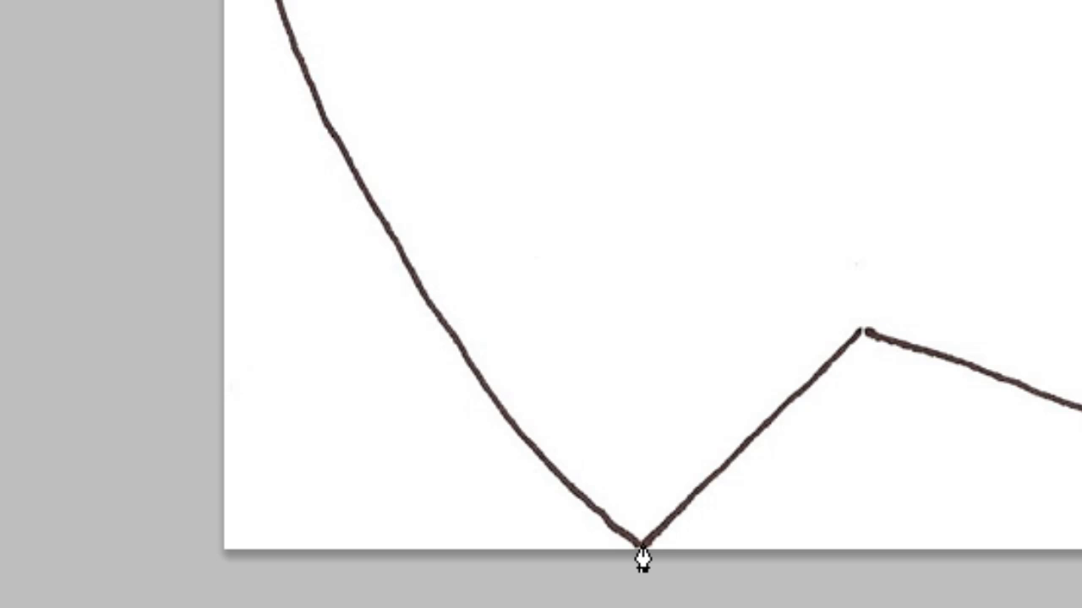
pyautogui.click(641, 545)
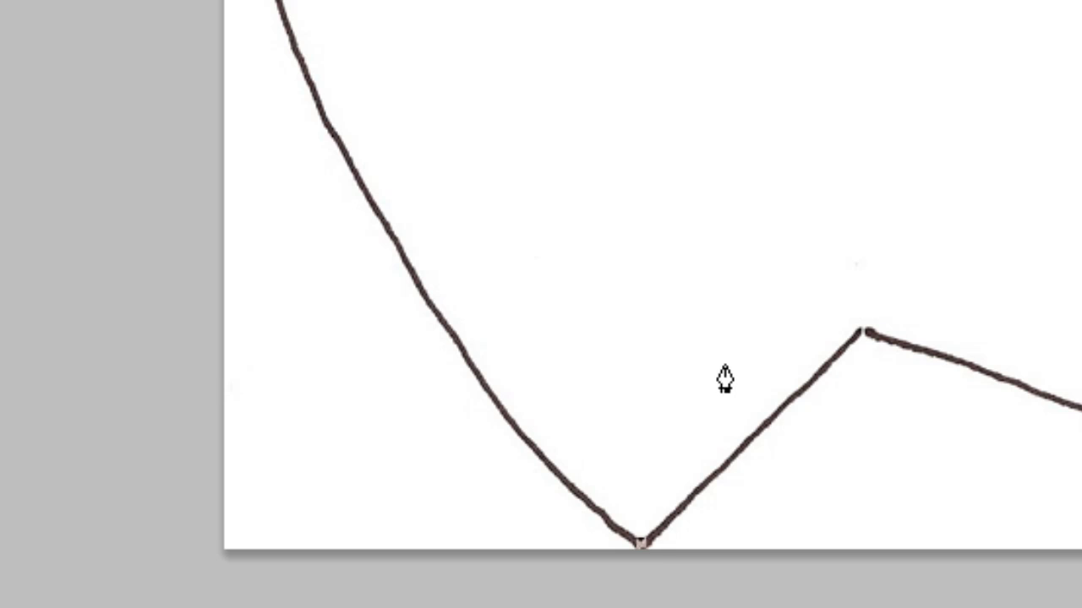
pyautogui.moveTo(699, 227)
pyautogui.mouseDown()
pyautogui.moveTo(715, 381)
pyautogui.moveTo(772, 572)
pyautogui.moveTo(769, 543)
pyautogui.mouseUp()
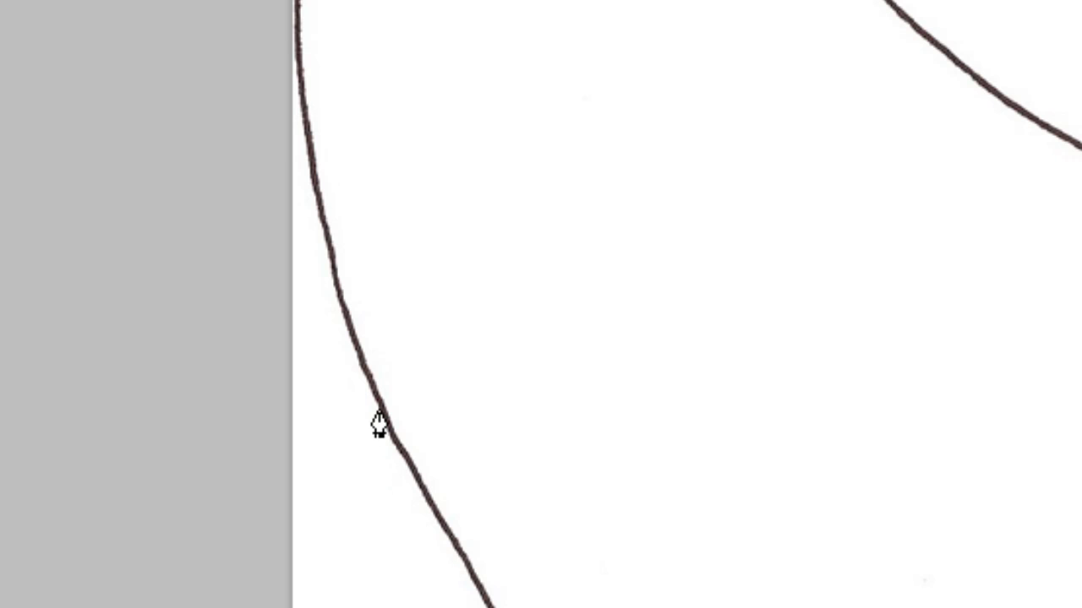
pyautogui.moveTo(377, 423); pyautogui.dragTo(263, 244)
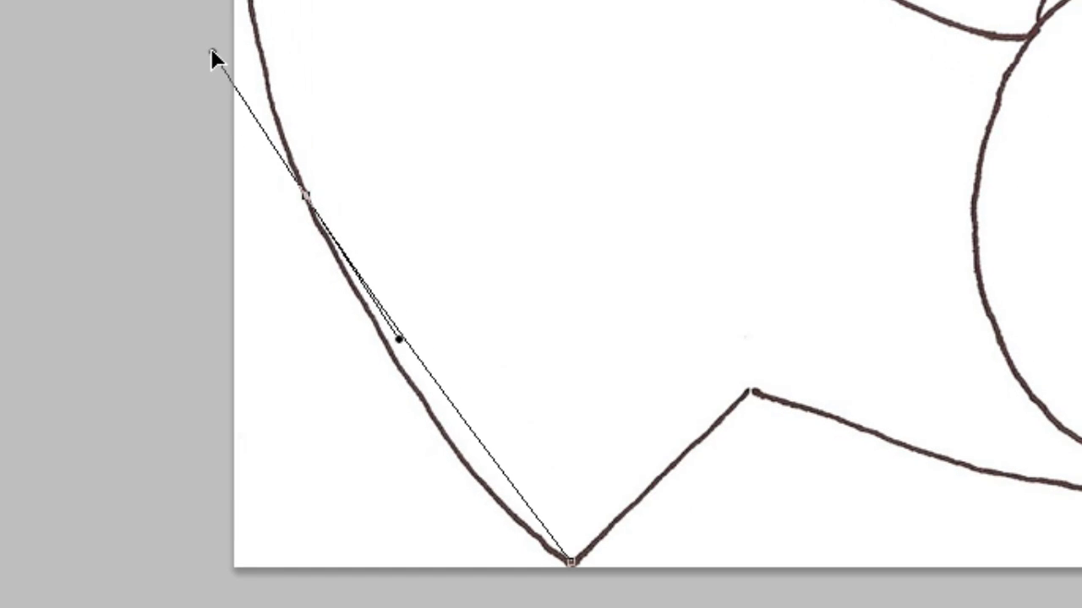
pyautogui.moveTo(210, 48)
pyautogui.mouseDown()
pyautogui.moveTo(231, 28)
pyautogui.moveTo(234, 5)
pyautogui.moveTo(169, 0)
pyautogui.mouseUp()
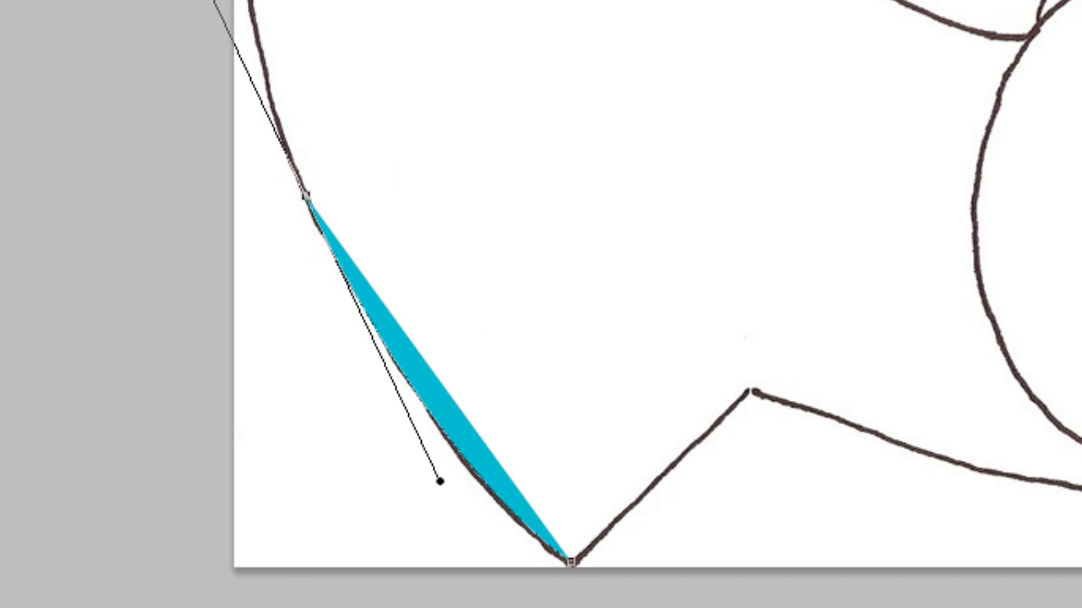
pyautogui.click(306, 197)
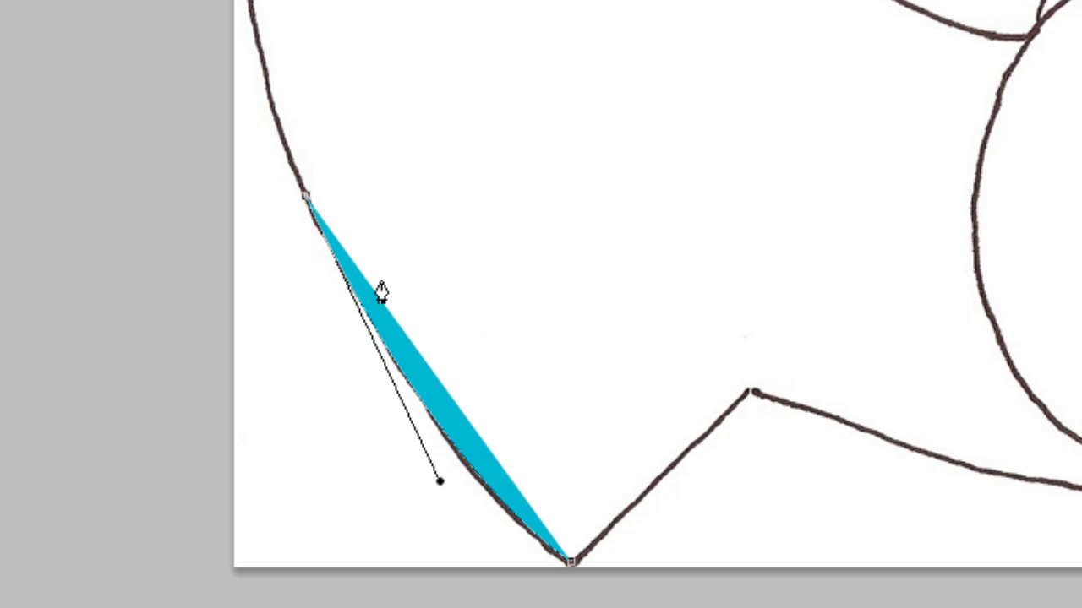
pyautogui.hotkey('ctrl', 'z')
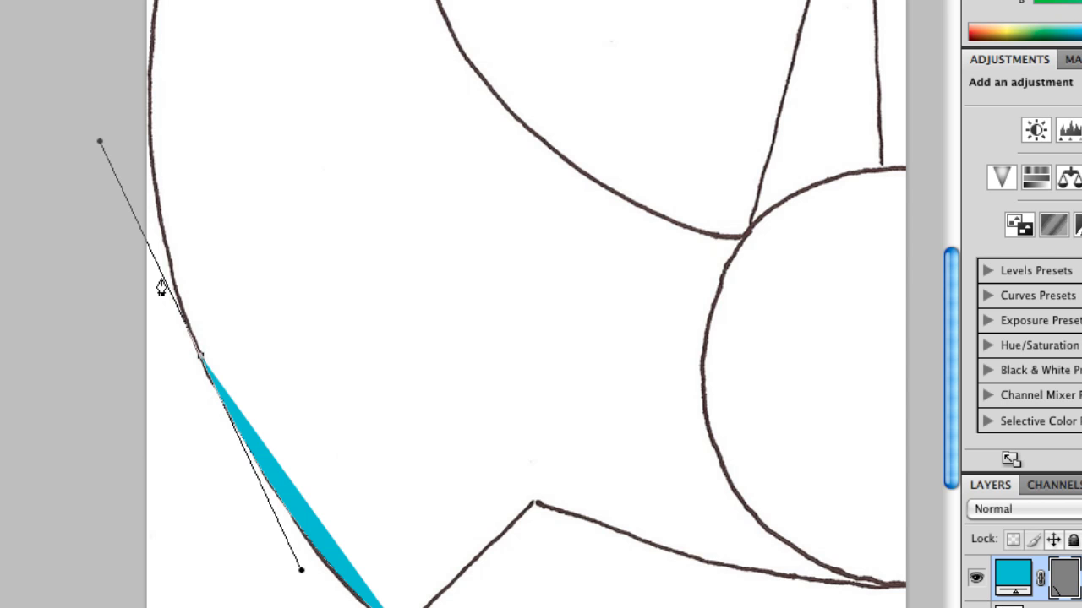
pyautogui.click(117, 10)
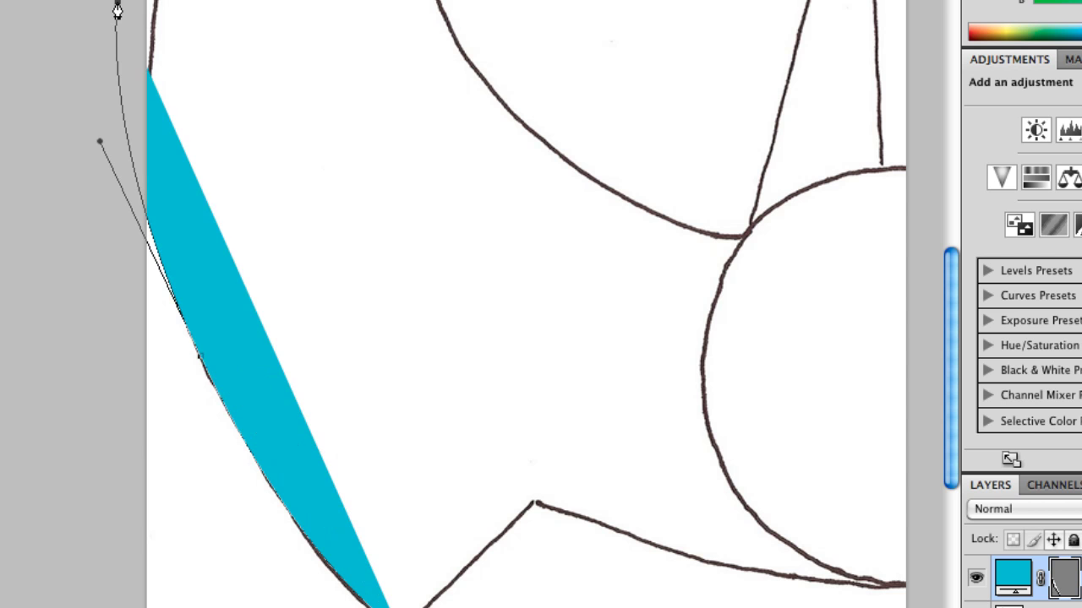
pyautogui.press('super+z')
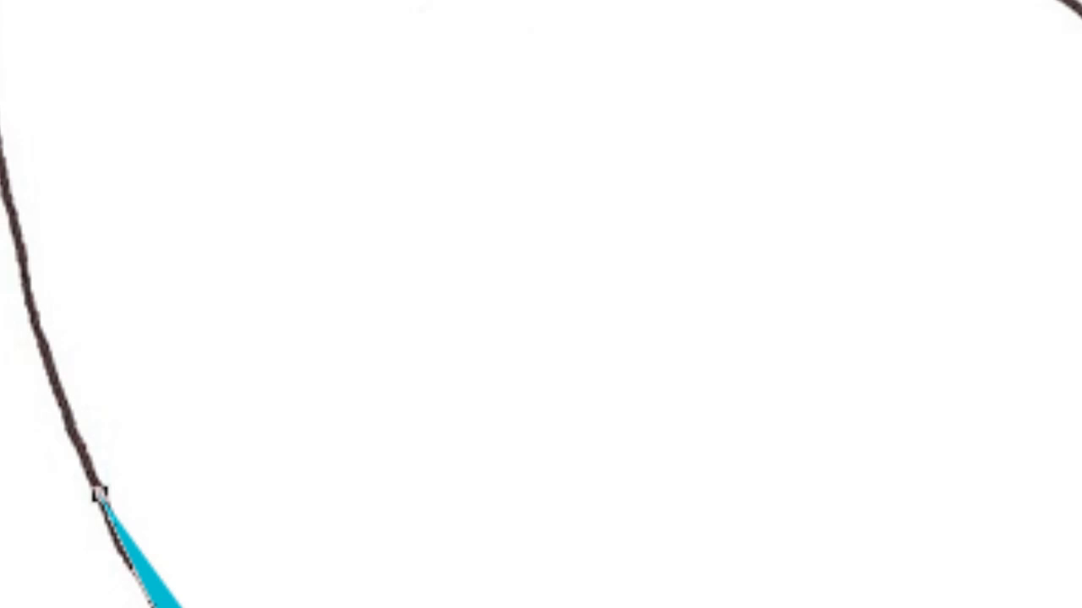
pyautogui.click(561, 1)
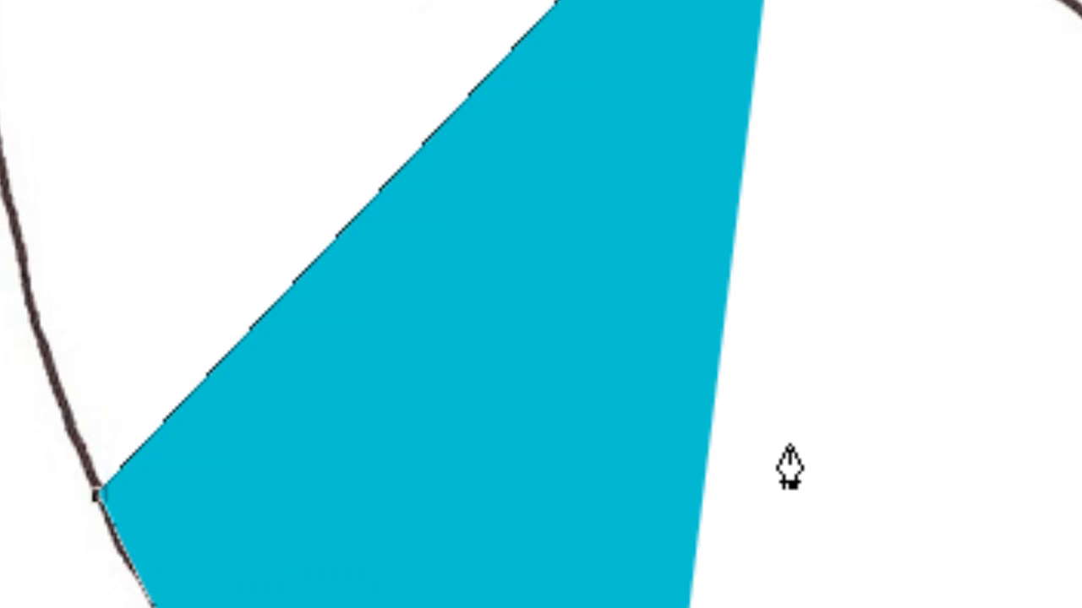
pyautogui.hotkey('ctrl', 'z')
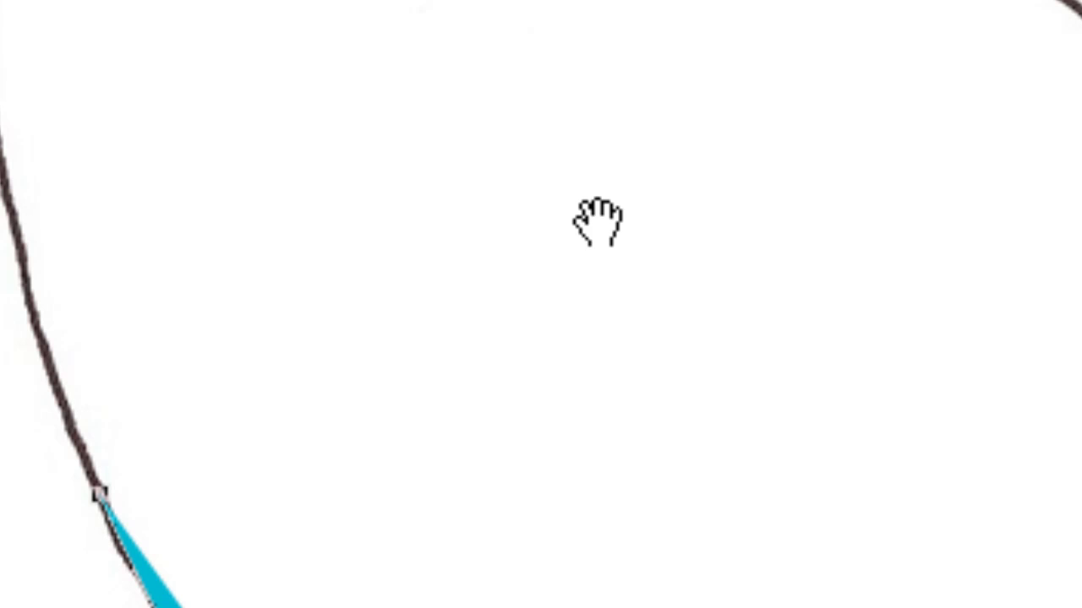
# Step: Trace the rest of the wing's outer edge with three curved anchors ending at the top tip, removing each anchor's outgoing handle
pyautogui.moveTo(414, 359); pyautogui.dragTo(374, 278)
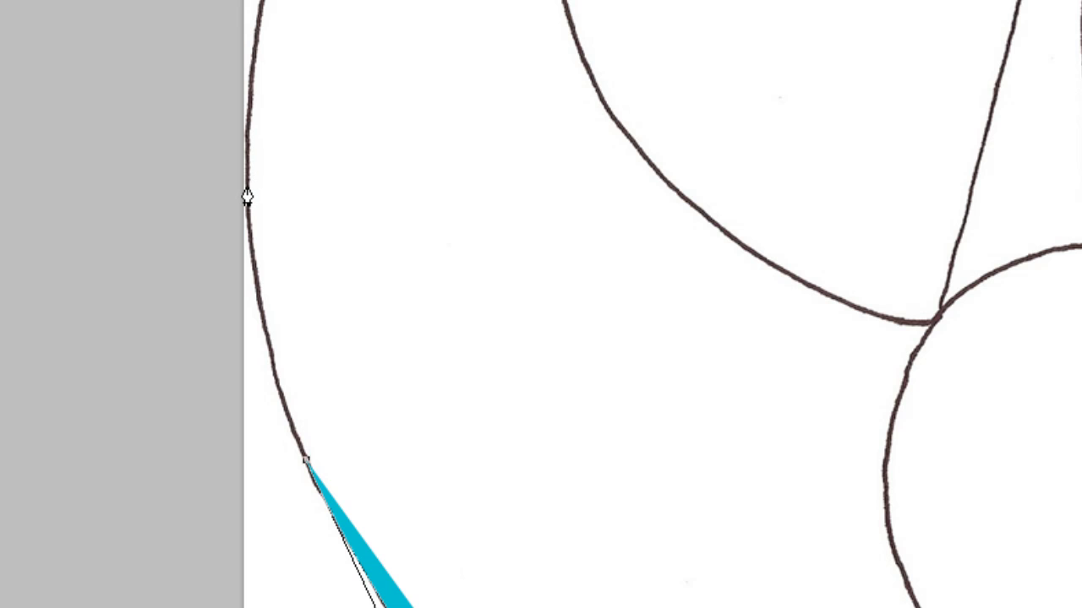
pyautogui.moveTo(246, 196); pyautogui.dragTo(238, 15)
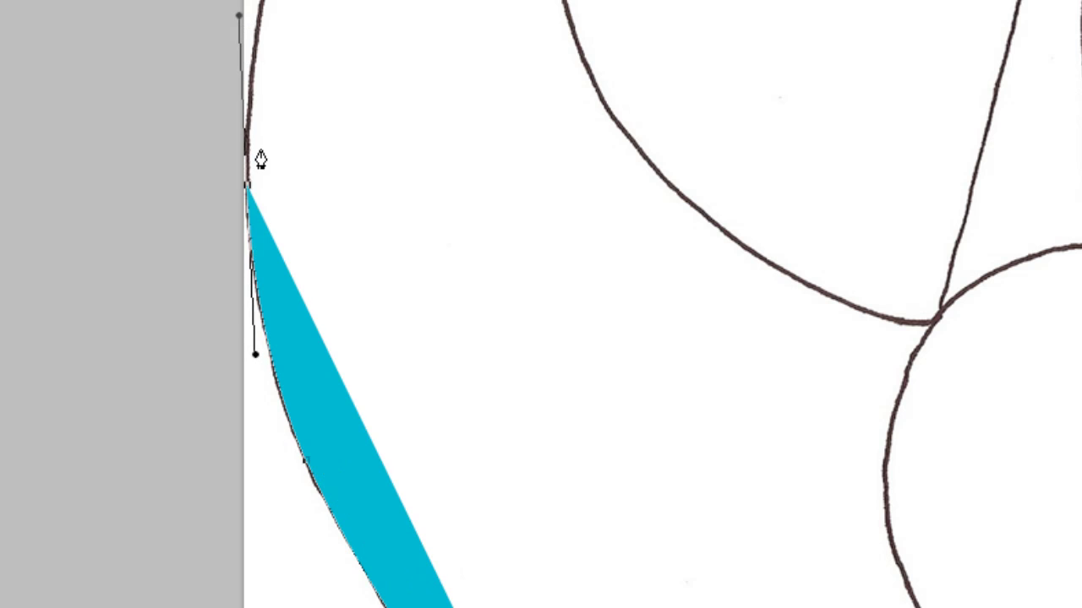
pyautogui.click(242, 193)
pyautogui.moveTo(430, 118); pyautogui.dragTo(199, 433)
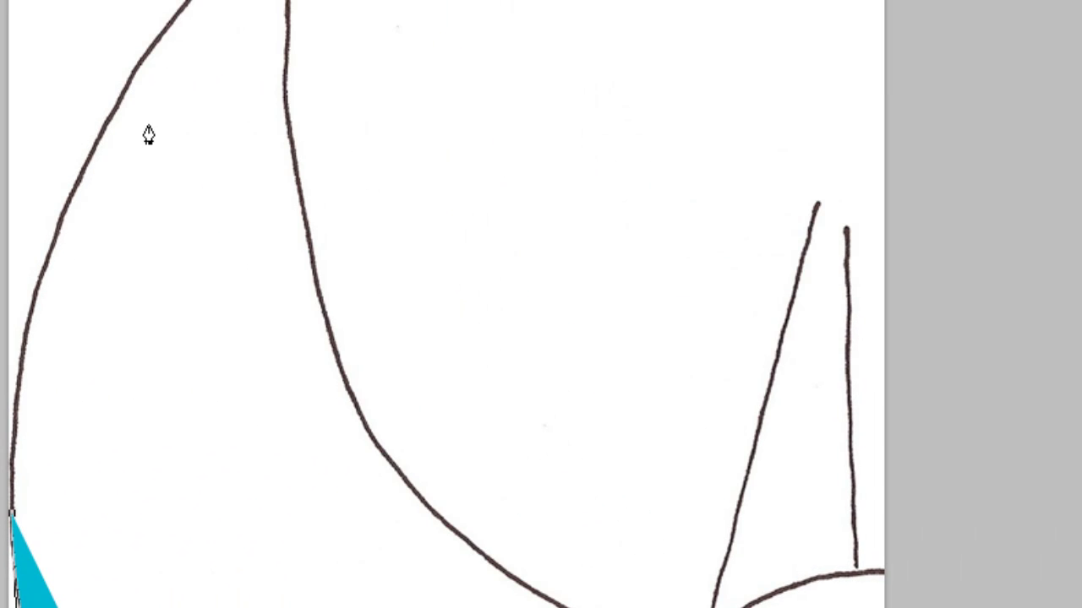
pyautogui.moveTo(95, 146); pyautogui.dragTo(187, 2)
pyautogui.keyDown('alt'); pyautogui.click(95, 146); pyautogui.keyUp('alt')
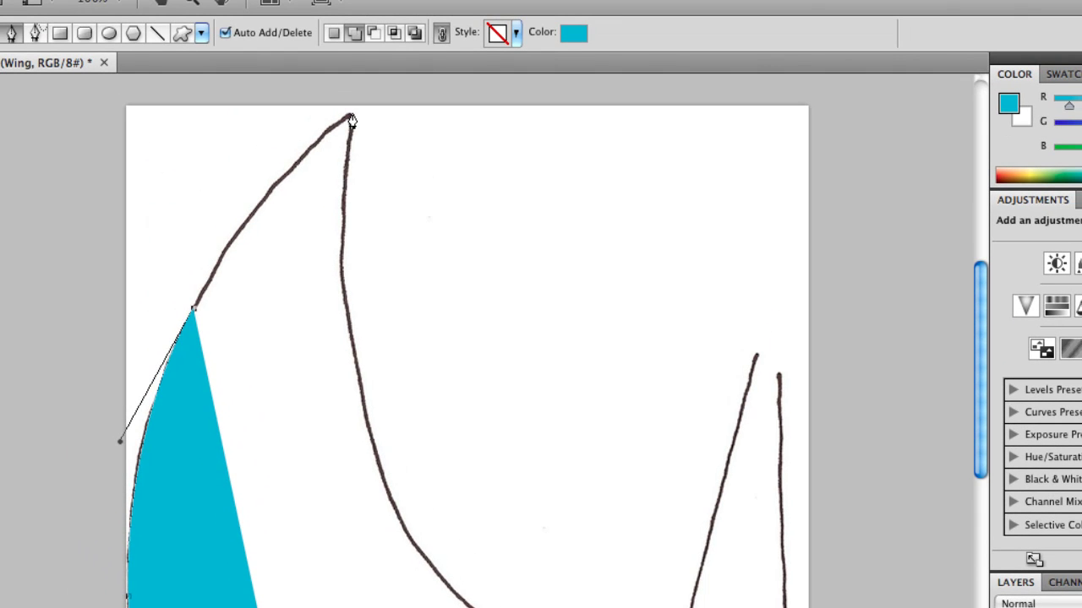
pyautogui.moveTo(352, 120); pyautogui.dragTo(439, 401)
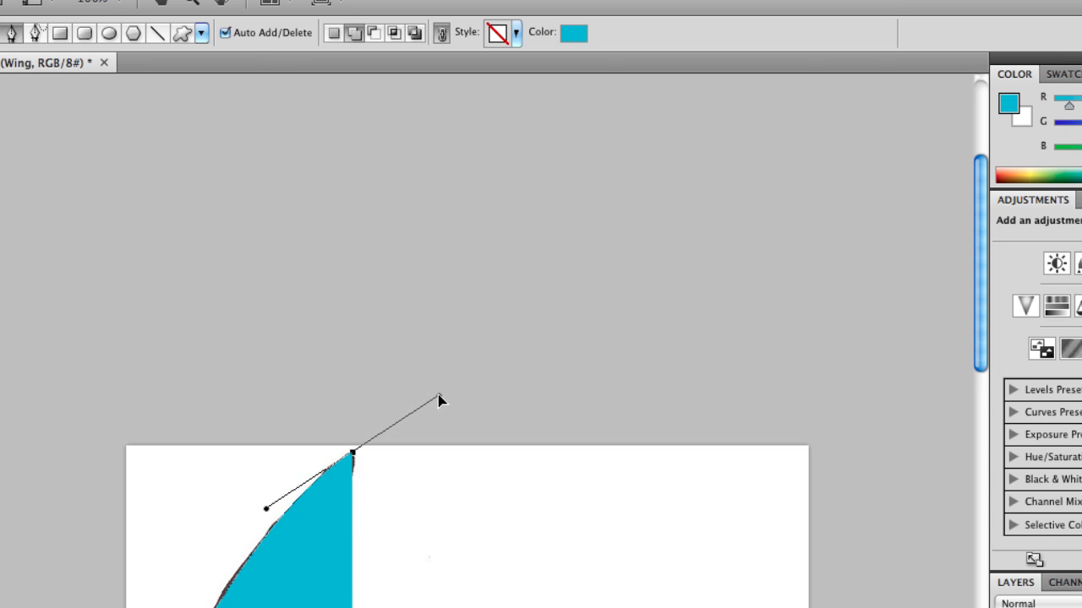
pyautogui.keyDown('alt'); pyautogui.click(351, 456); pyautogui.keyUp('alt')
# Step: Lower the Wing layer's opacity to 42%
pyautogui.moveTo(564, 607); pyautogui.dragTo(599, 290)
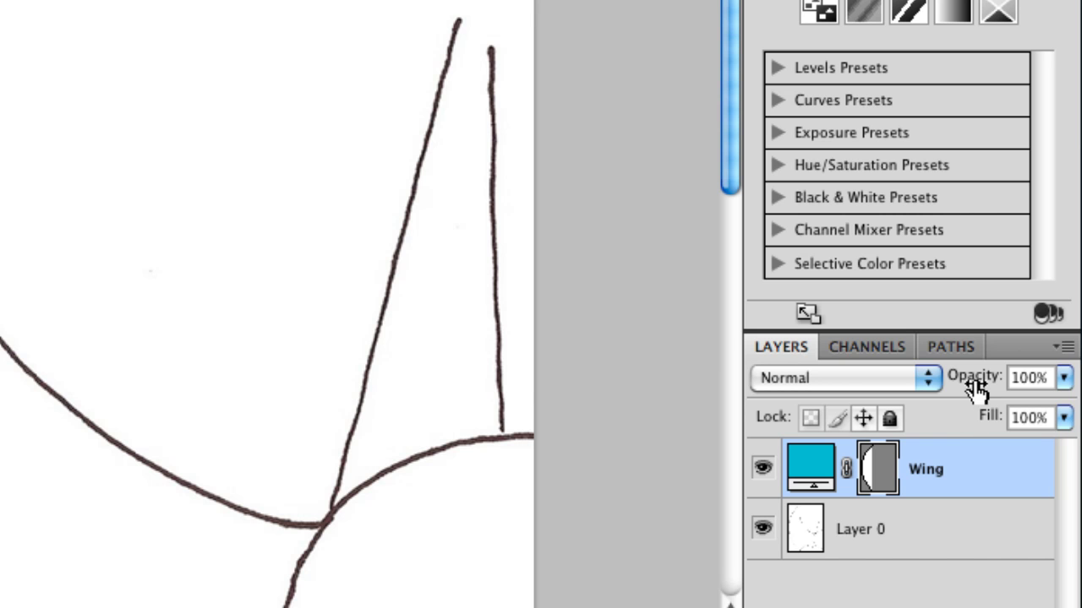
pyautogui.moveTo(976, 384); pyautogui.dragTo(880, 393)
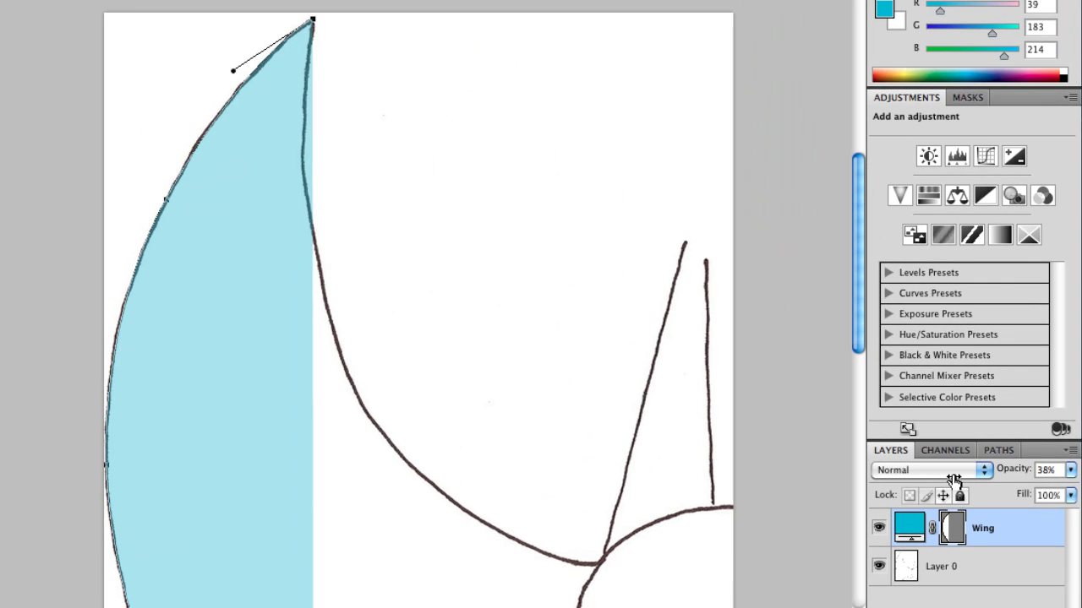
pyautogui.moveTo(953, 480); pyautogui.dragTo(956, 480)
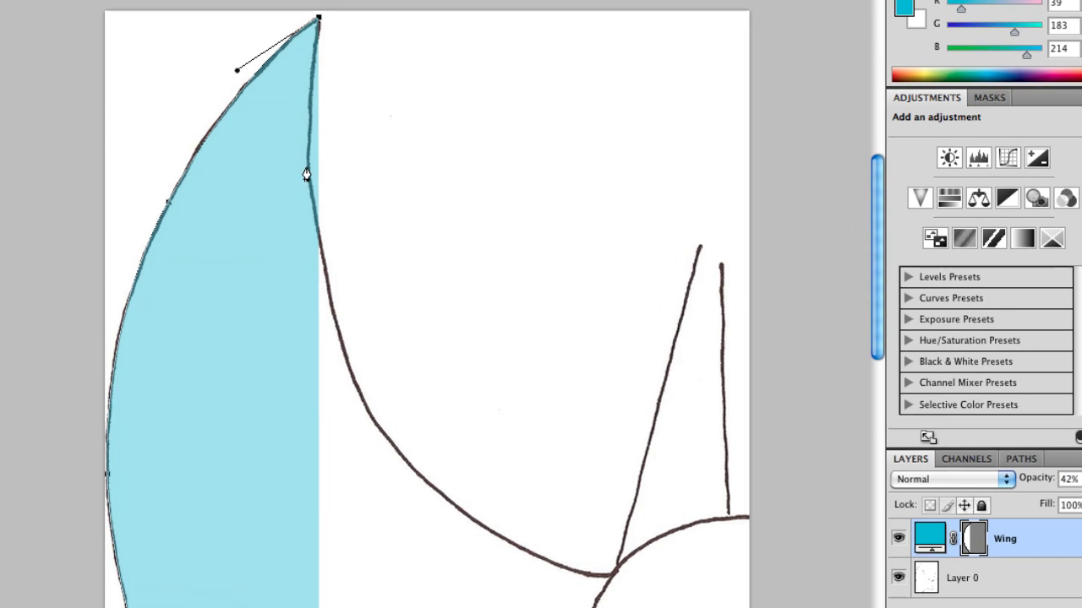
pyautogui.moveTo(306, 173); pyautogui.dragTo(374, 265)
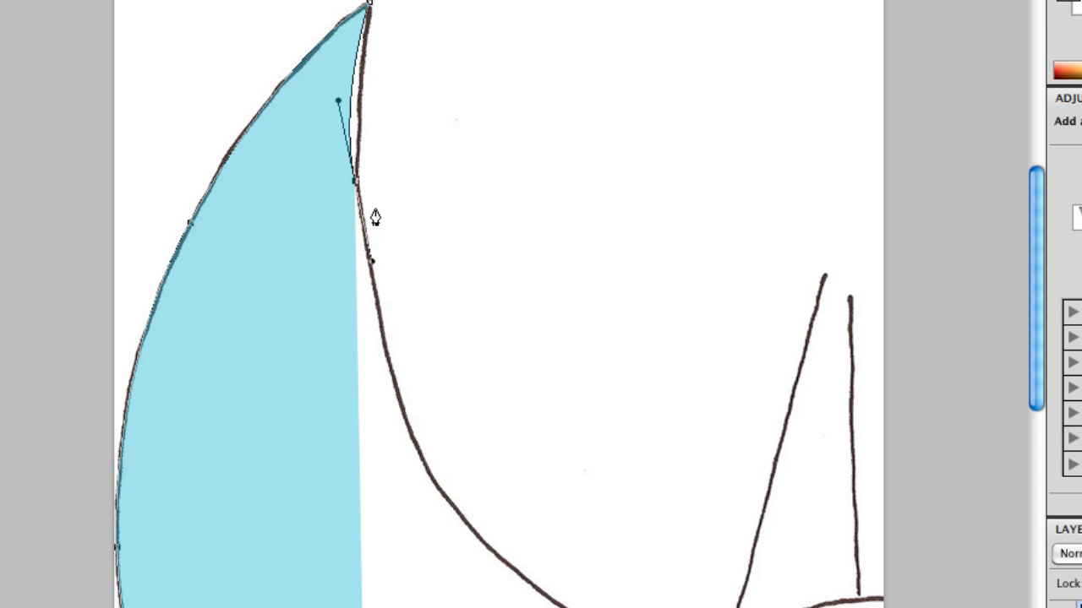
pyautogui.click(355, 182)
pyautogui.scroll(-3, 488, 473)
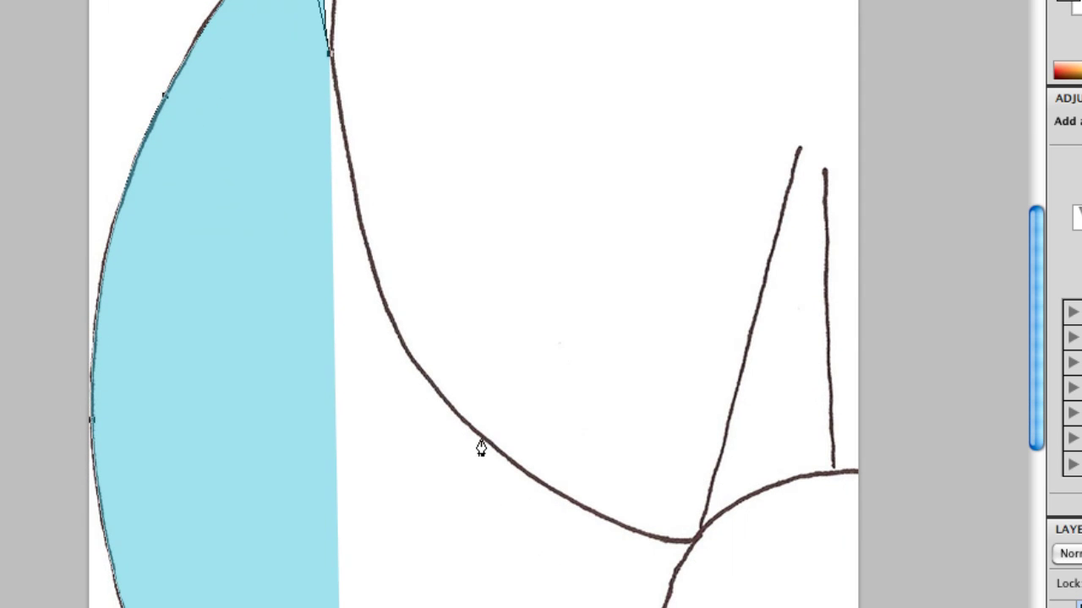
pyautogui.moveTo(478, 436); pyautogui.dragTo(618, 572)
pyautogui.press('super+z')
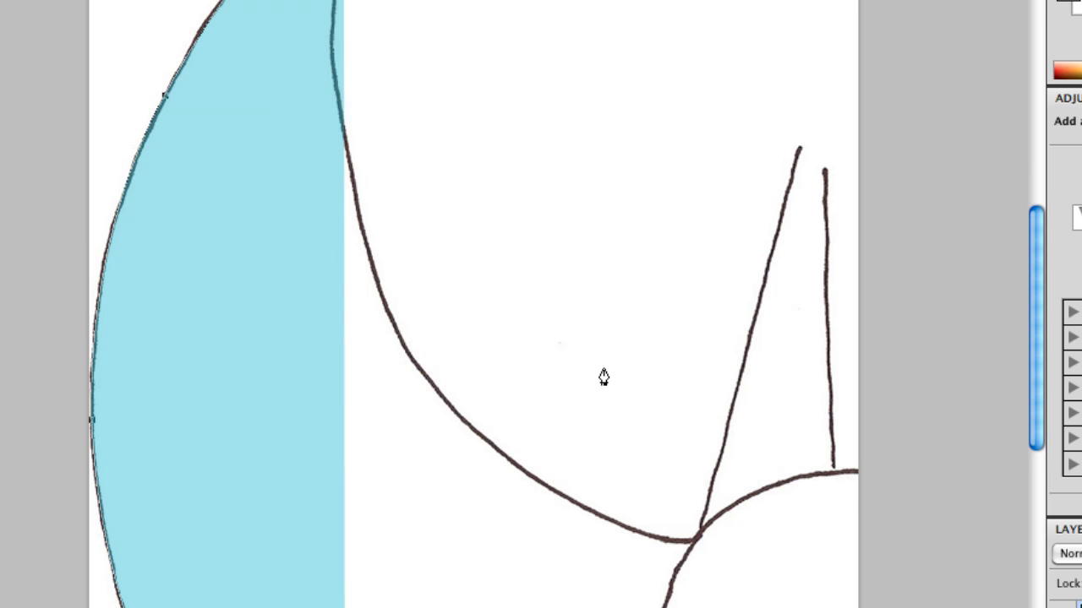
# Step: Trace the wing's inner edge from the top tip to just before the central circle with two curved anchors, removing each outgoing handle
pyautogui.moveTo(465, 254); pyautogui.dragTo(478, 339)
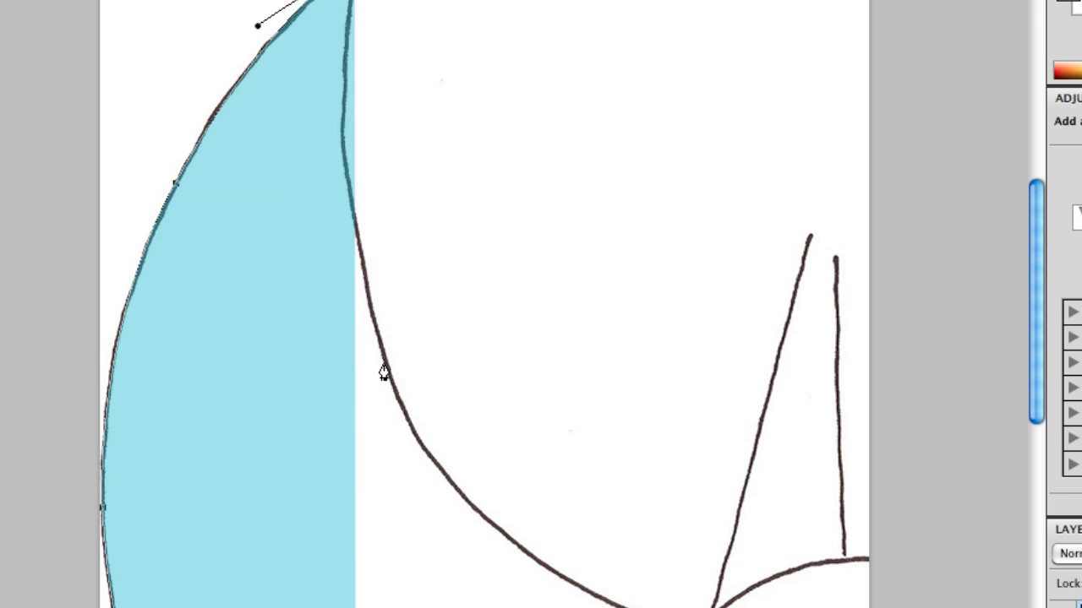
pyautogui.moveTo(384, 359); pyautogui.dragTo(468, 531)
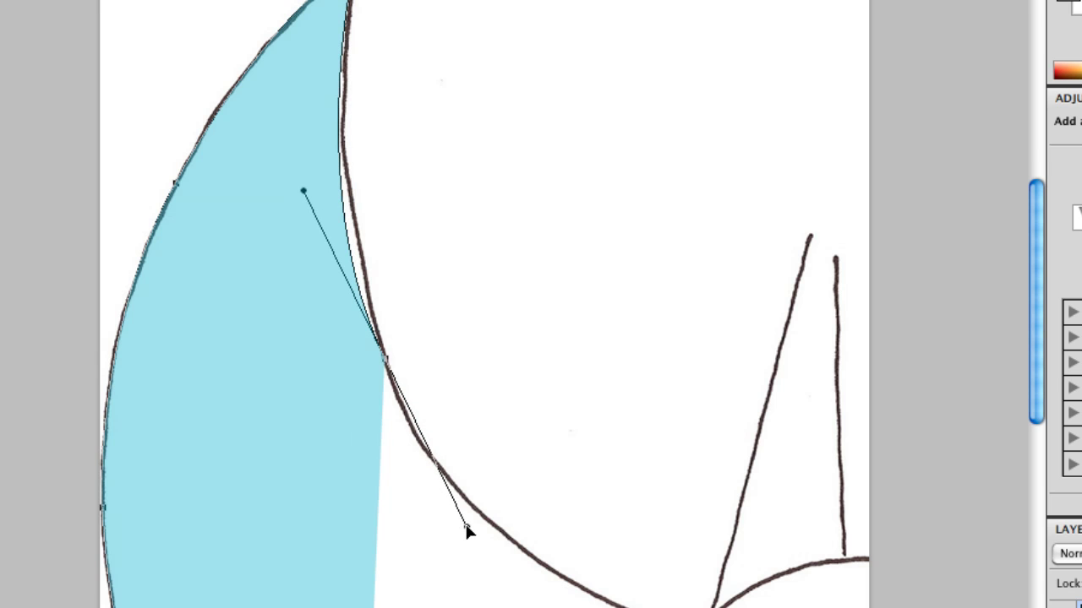
pyautogui.click(384, 367)
pyautogui.moveTo(650, 567); pyautogui.dragTo(483, 285)
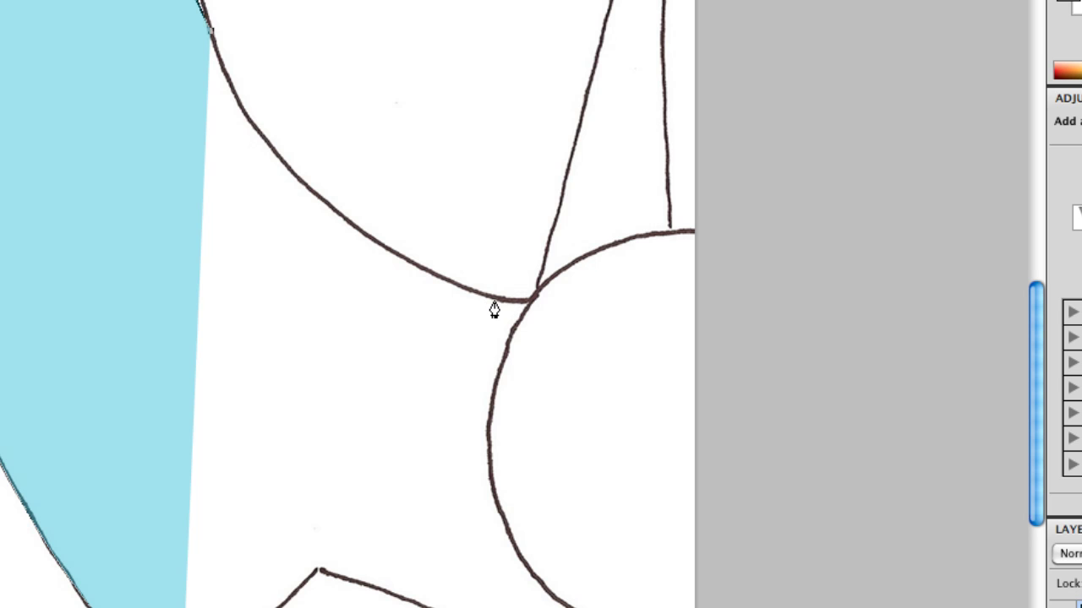
pyautogui.moveTo(500, 300); pyautogui.dragTo(731, 359)
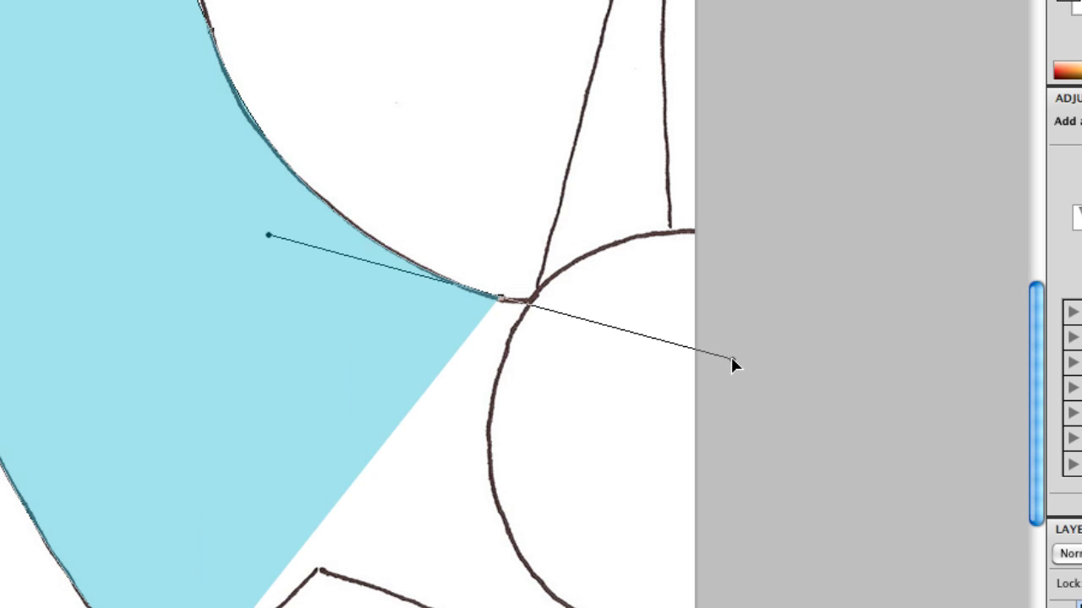
pyautogui.click(502, 307)
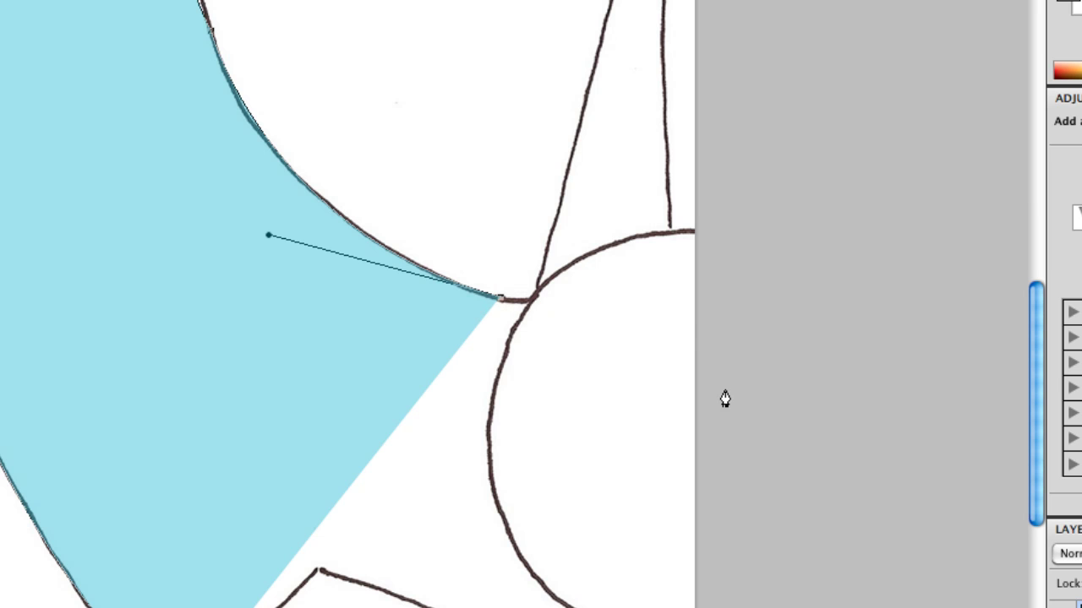
# Step: Extend the wing path across the circle to a curved anchor without outgoing handle on the canvas edge, then straight down to the circle's bottom
pyautogui.click(689, 314)
pyautogui.moveTo(702, 313); pyautogui.dragTo(803, 312)
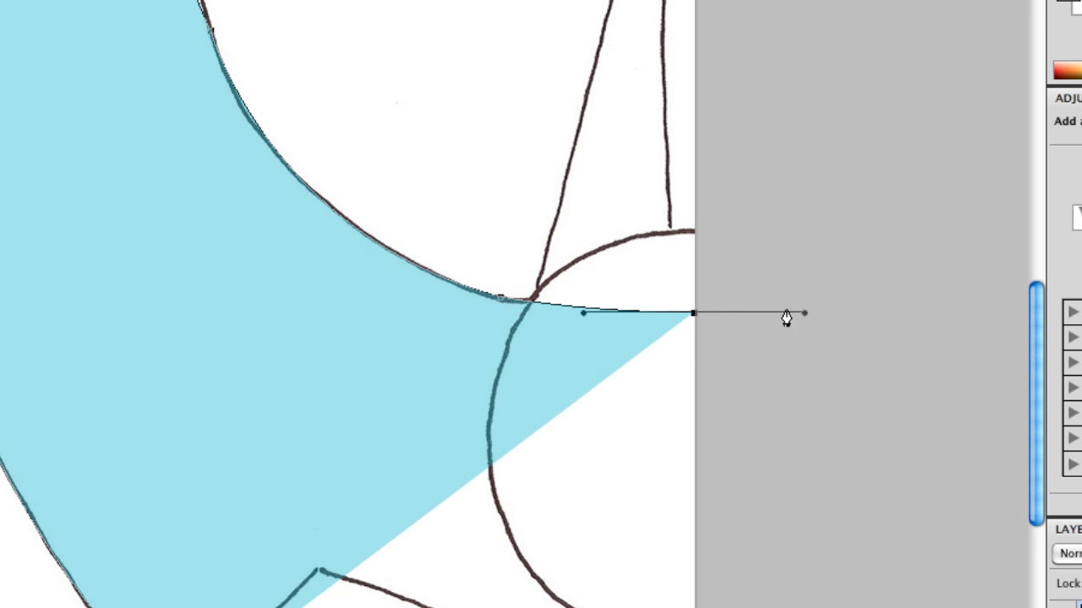
pyautogui.click(692, 314)
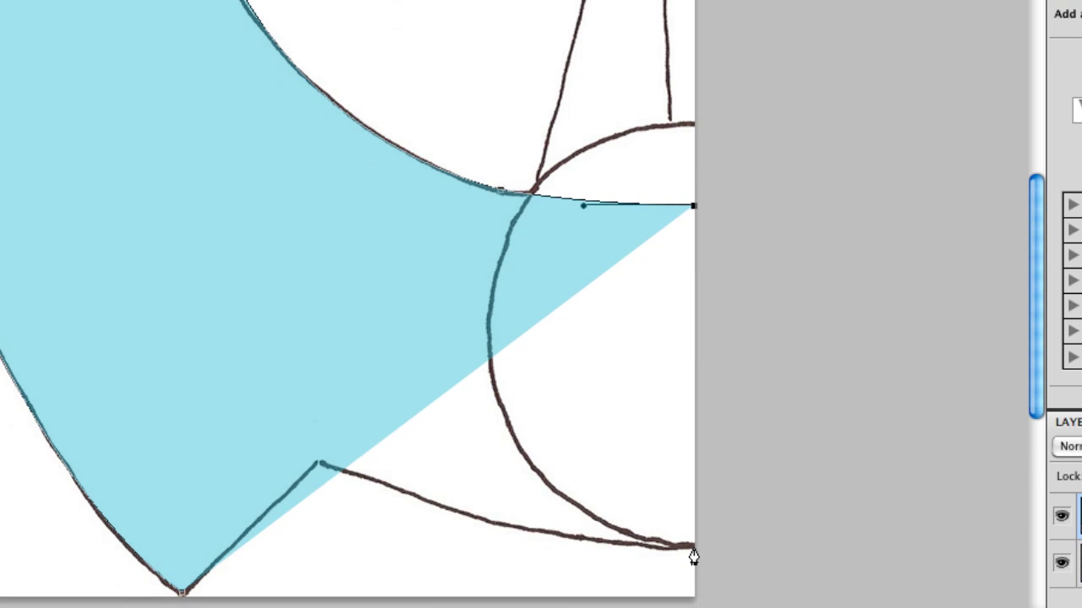
pyautogui.click(693, 550)
# Step: Trace the wing's lower edge with a curved anchor at the notch, removing its outgoing handle, and close the path at the bottom tip
pyautogui.moveTo(589, 497); pyautogui.dragTo(659, 356)
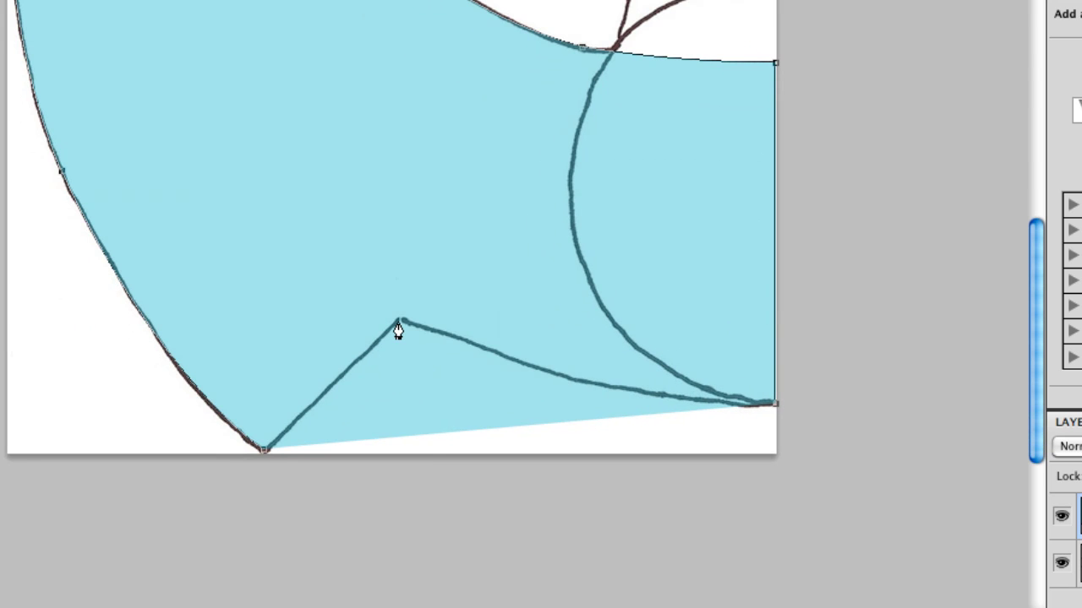
pyautogui.moveTo(399, 322); pyautogui.dragTo(164, 216)
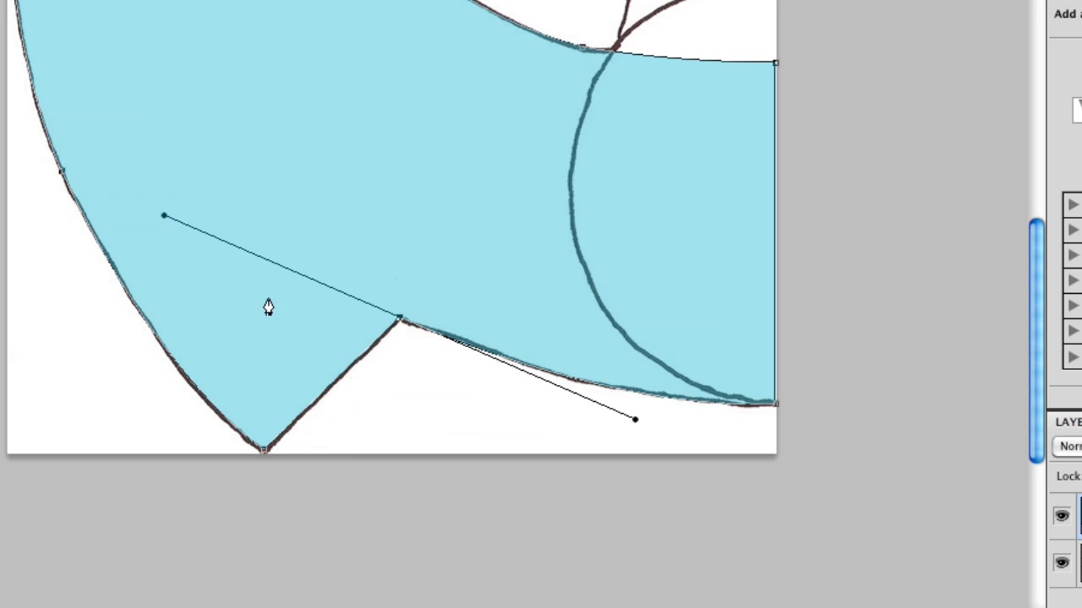
pyautogui.click(400, 321)
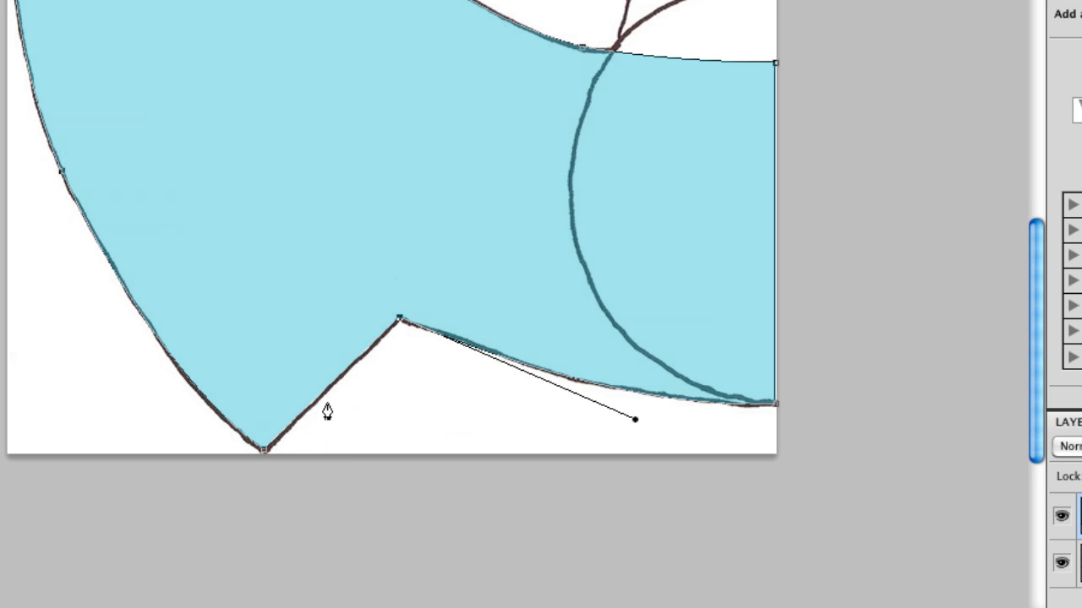
pyautogui.click(263, 454)
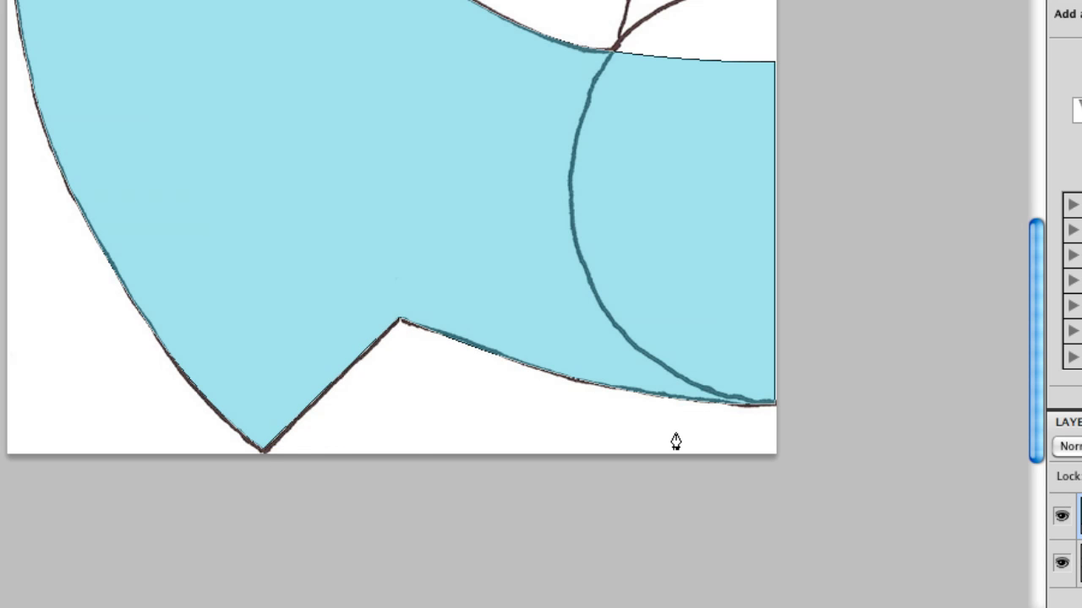